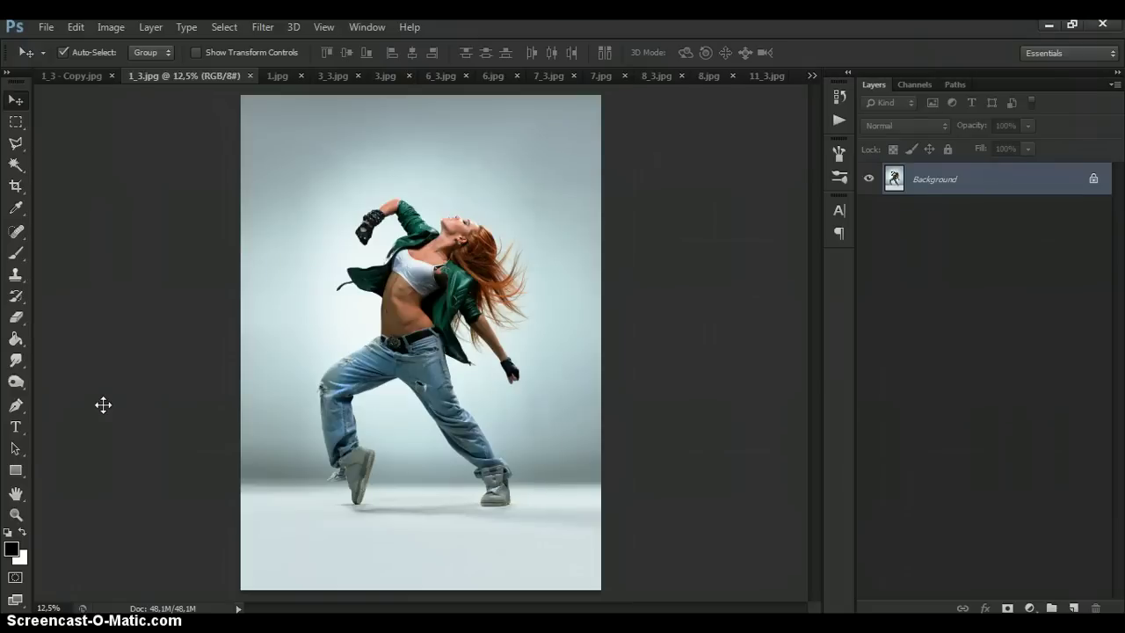
# Step: Compare the examples 1.jpg, 3_3.jpg with 3.jpg, and 6_3.jpg with 6.jpg
pyautogui.click(277, 77)
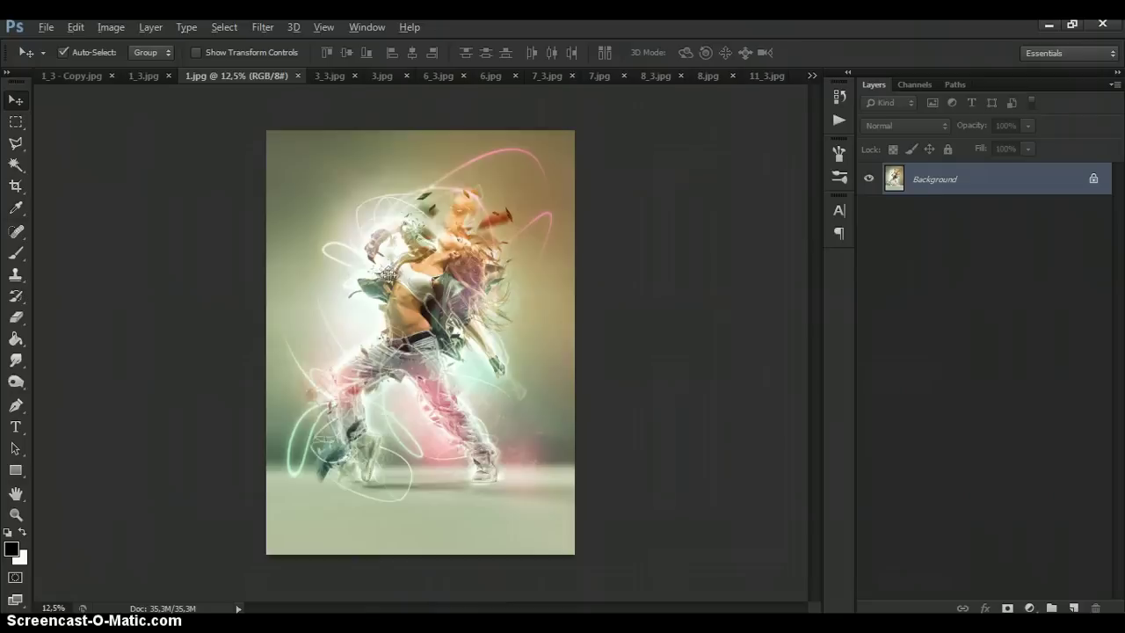
pyautogui.scroll(3, 396, 277)
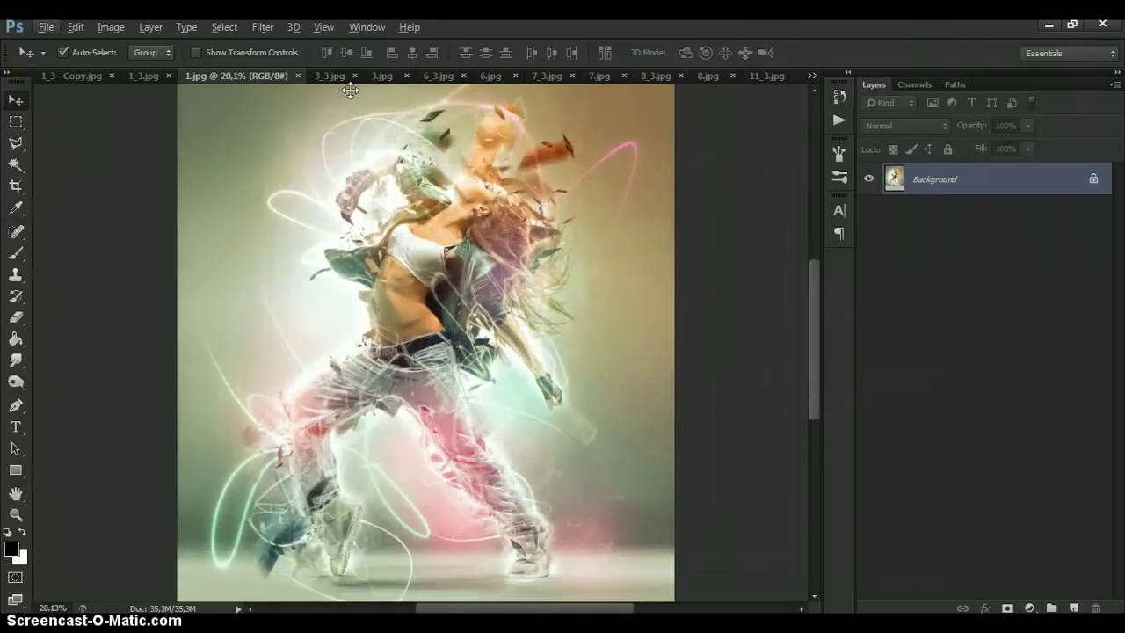
pyautogui.click(338, 77)
pyautogui.click(392, 76)
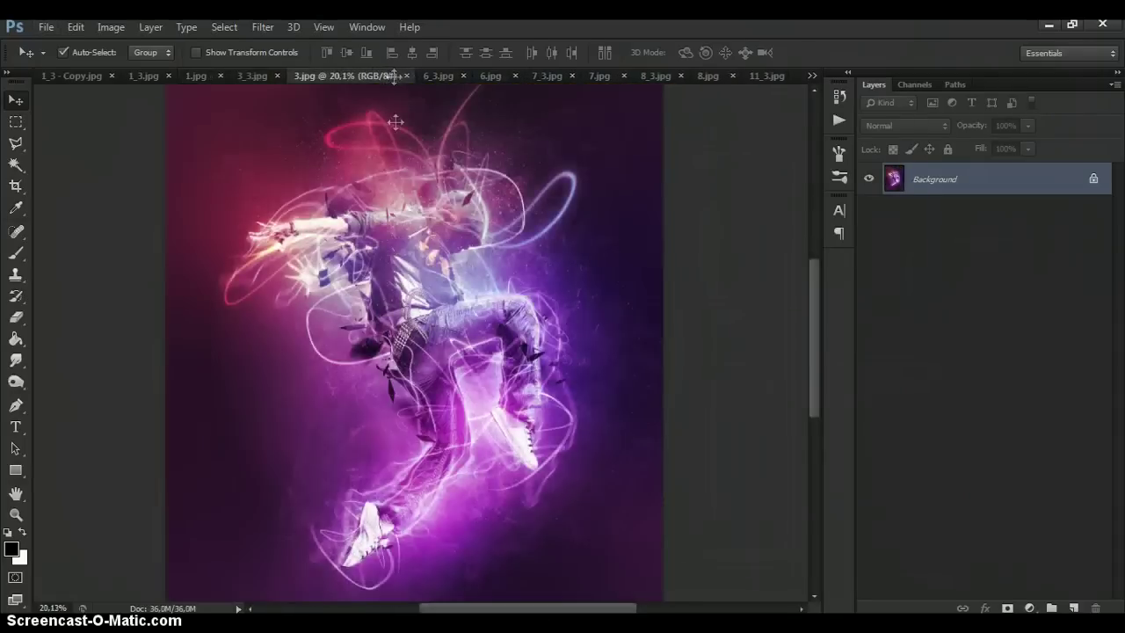
pyautogui.click(438, 76)
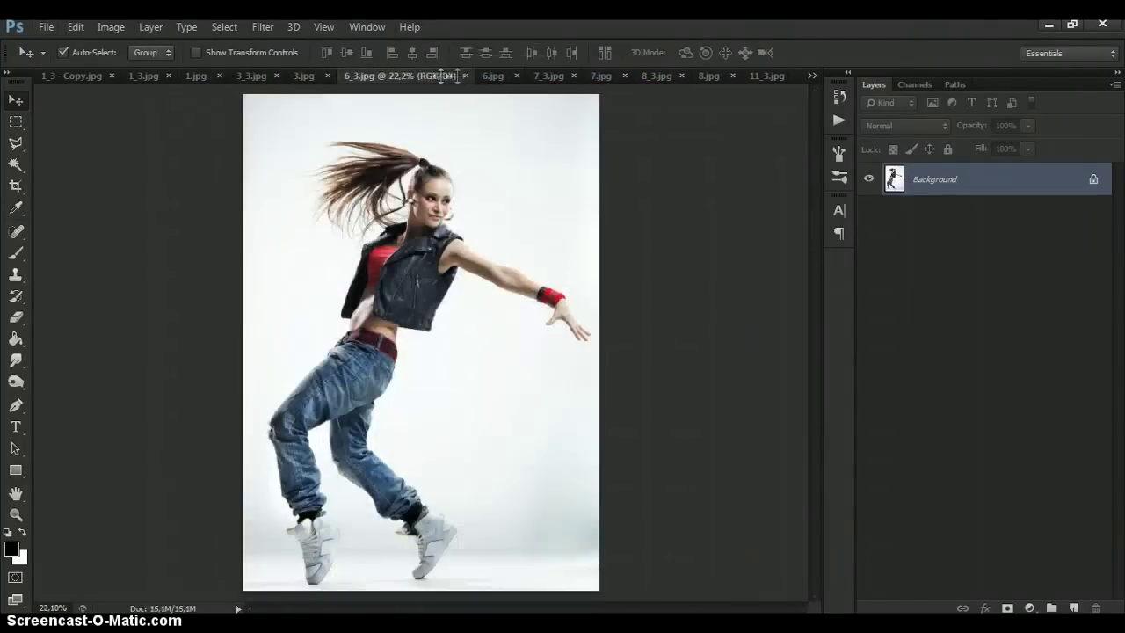
pyautogui.click(489, 77)
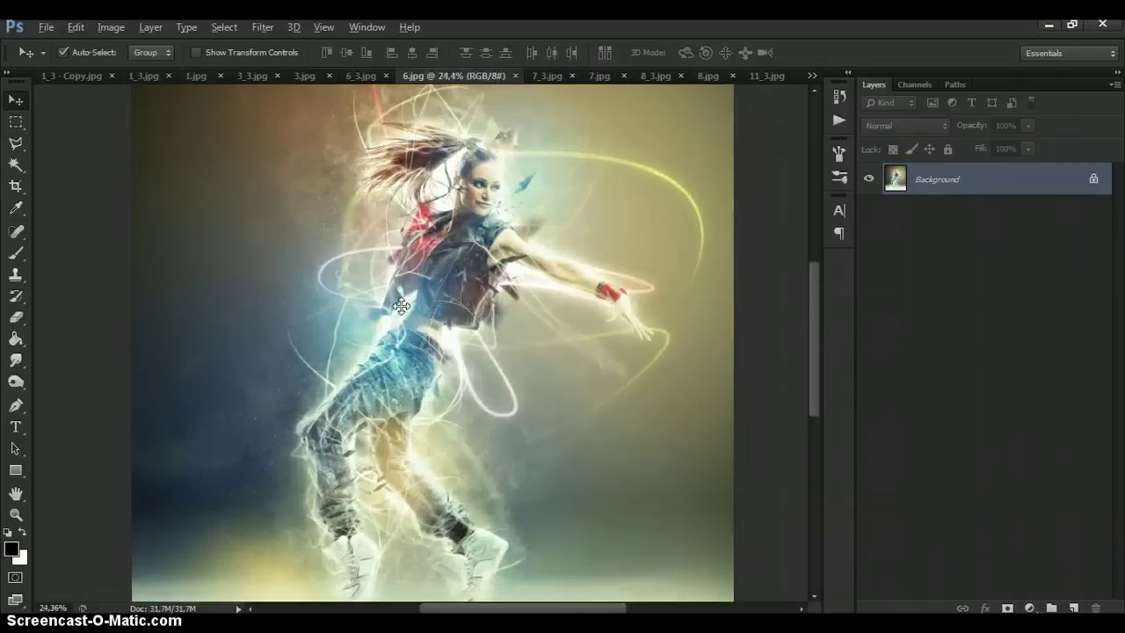
# Step: Compare 7_3.jpg with 7.jpg, 8_3.jpg with 8.jpg, then 11_3.jpg with the finished 11.jpg
pyautogui.click(542, 76)
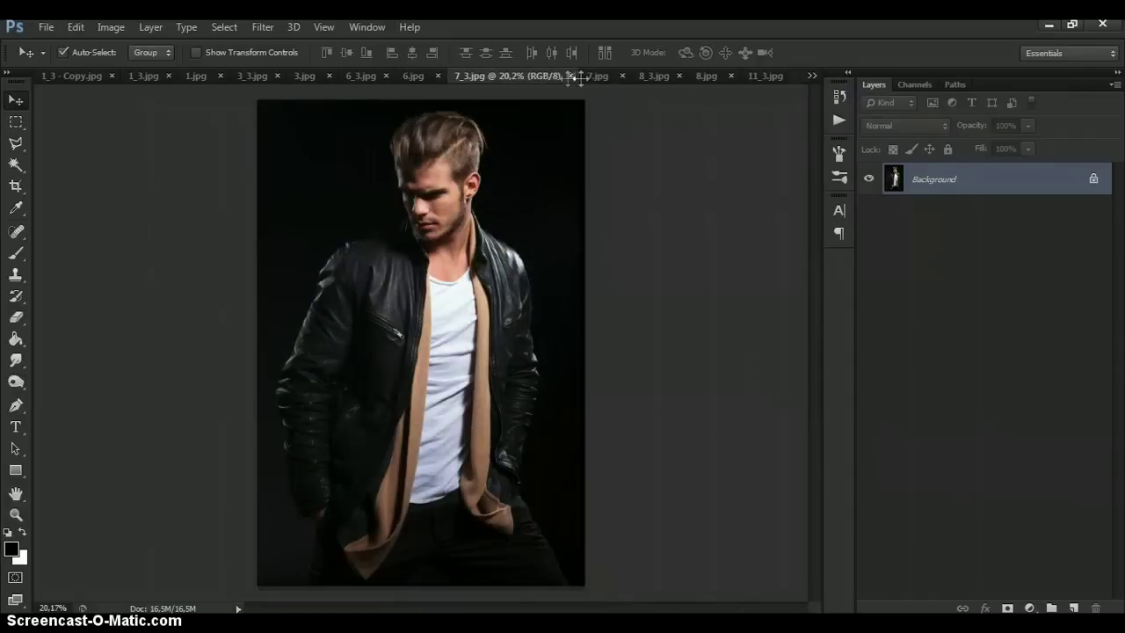
pyautogui.click(597, 76)
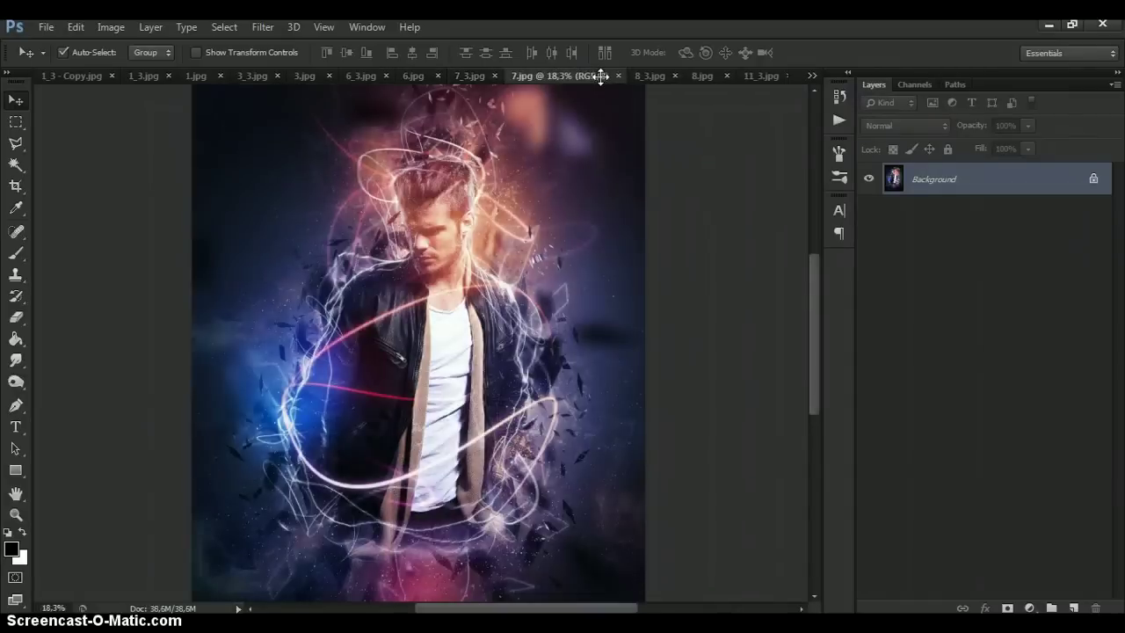
pyautogui.click(648, 76)
pyautogui.click(701, 76)
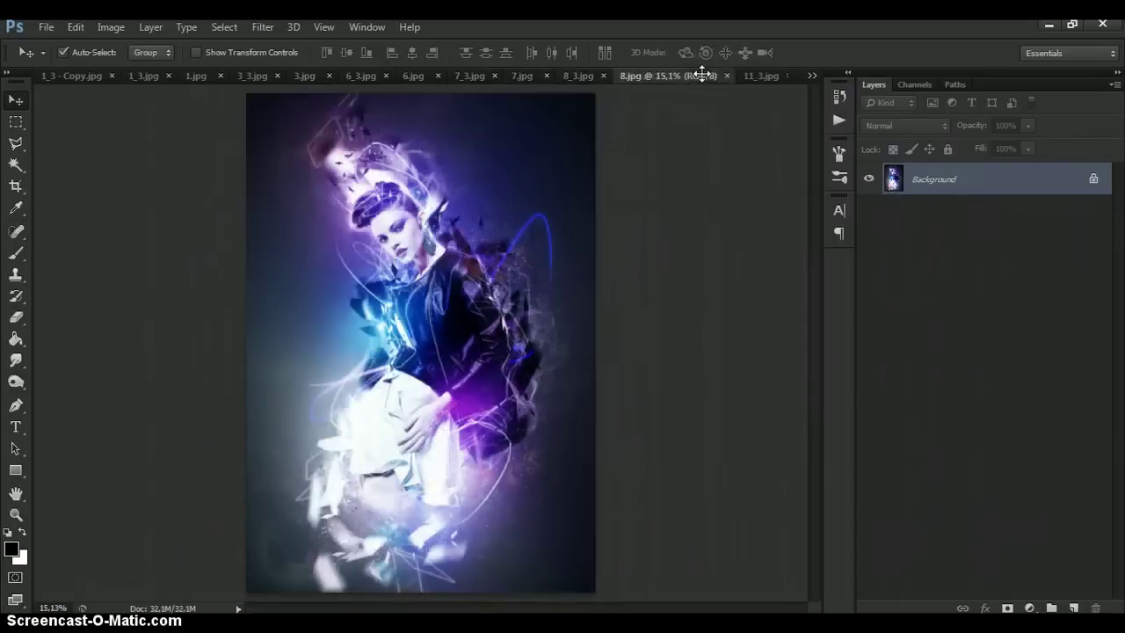
pyautogui.click(753, 77)
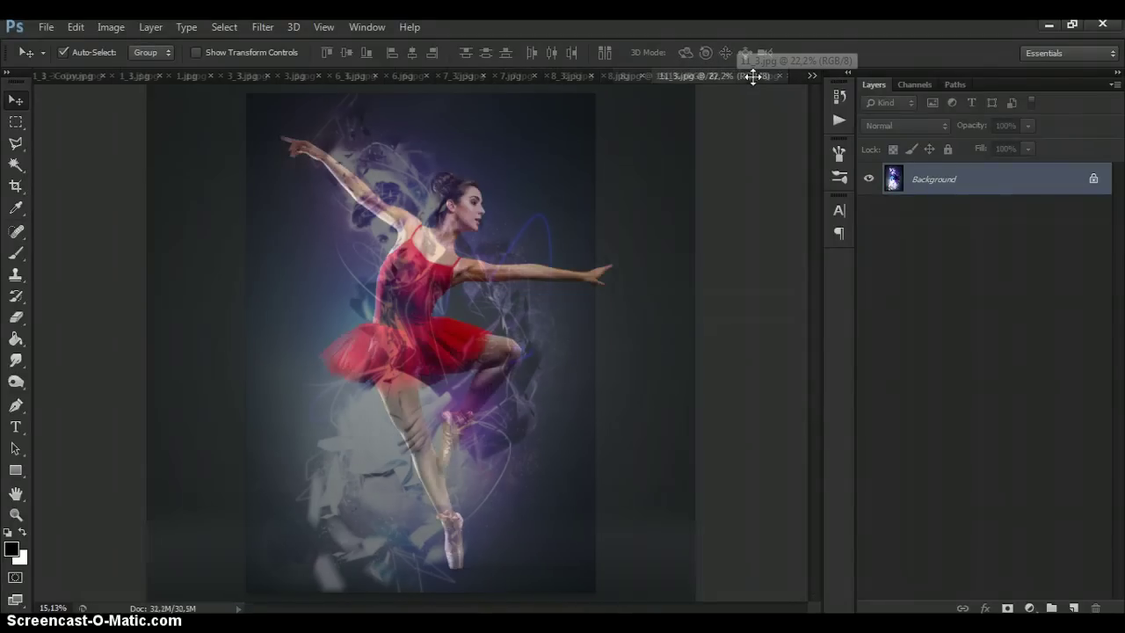
pyautogui.click(812, 75)
pyautogui.click(893, 298)
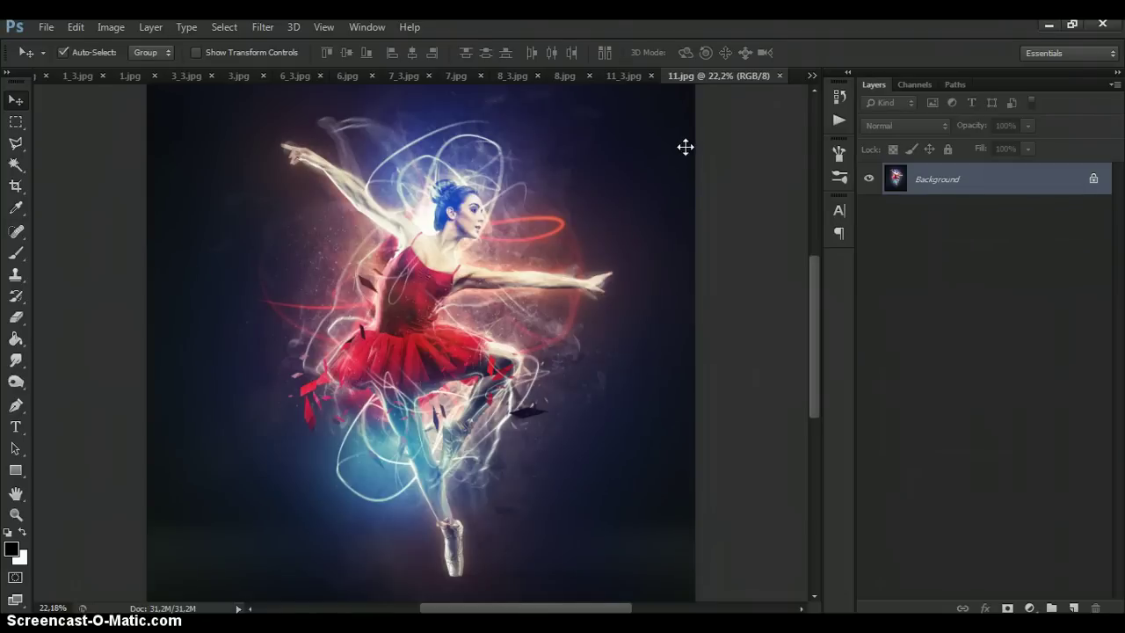
# Step: Switch to 1_3 - Copy.jpg and resize it to 3000 pixels wide in Image Size
pyautogui.click(811, 77)
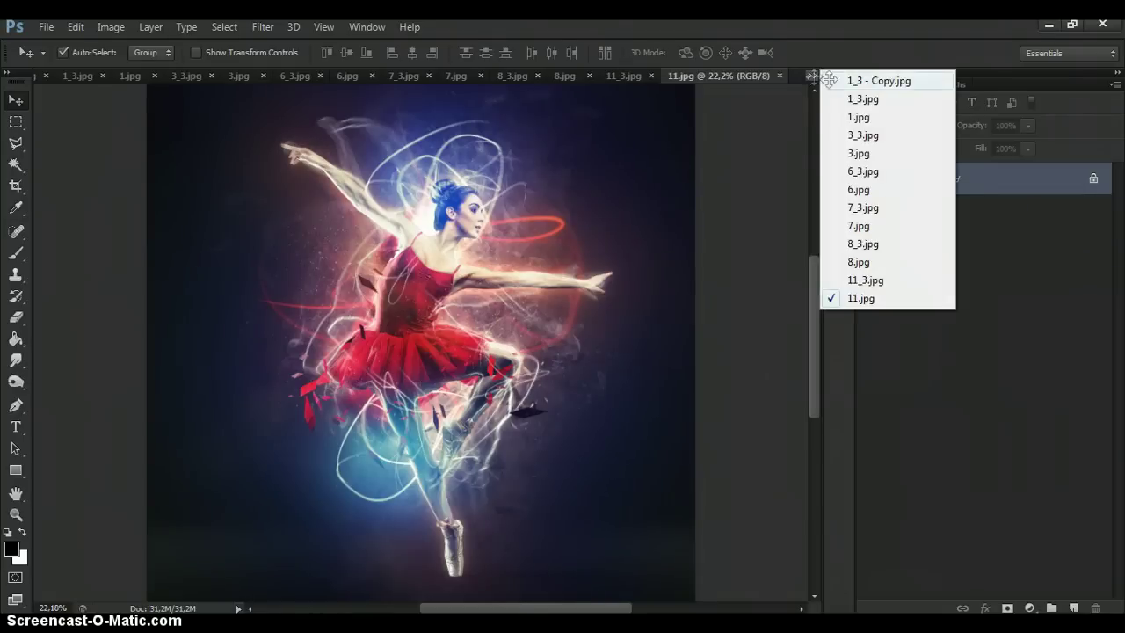
pyautogui.click(829, 80)
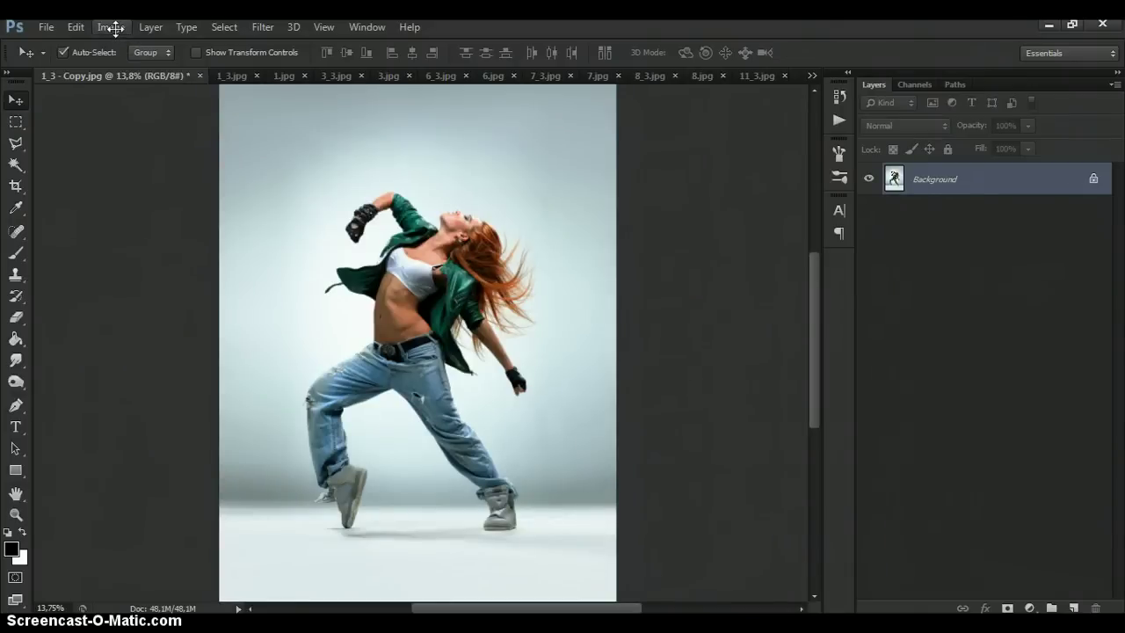
pyautogui.click(111, 28)
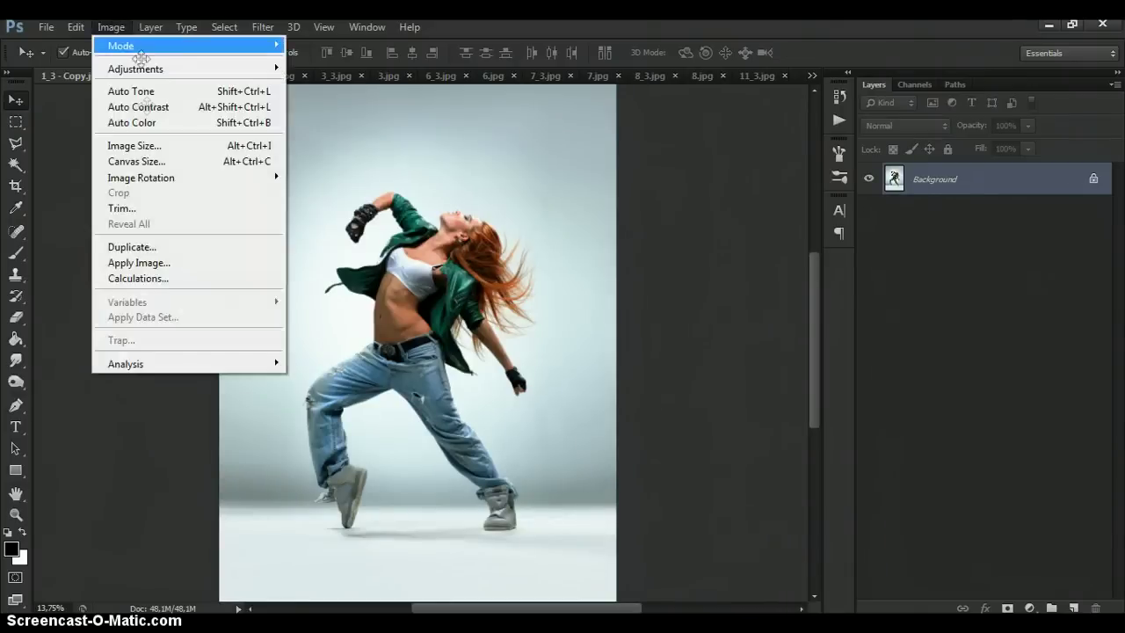
pyautogui.click(138, 146)
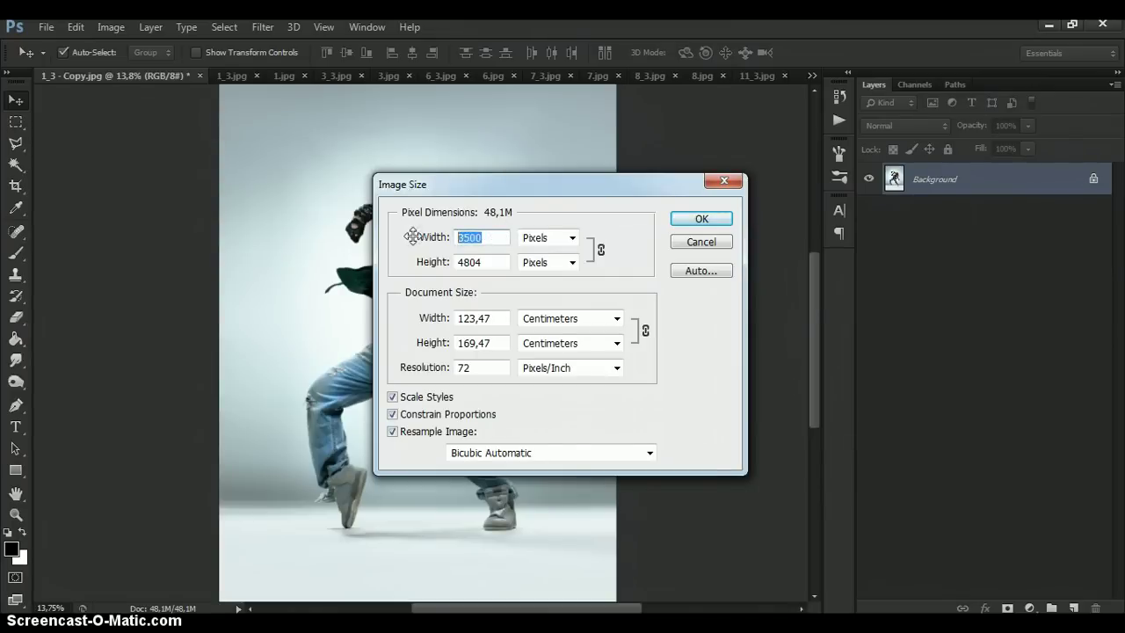
pyautogui.write('3000')
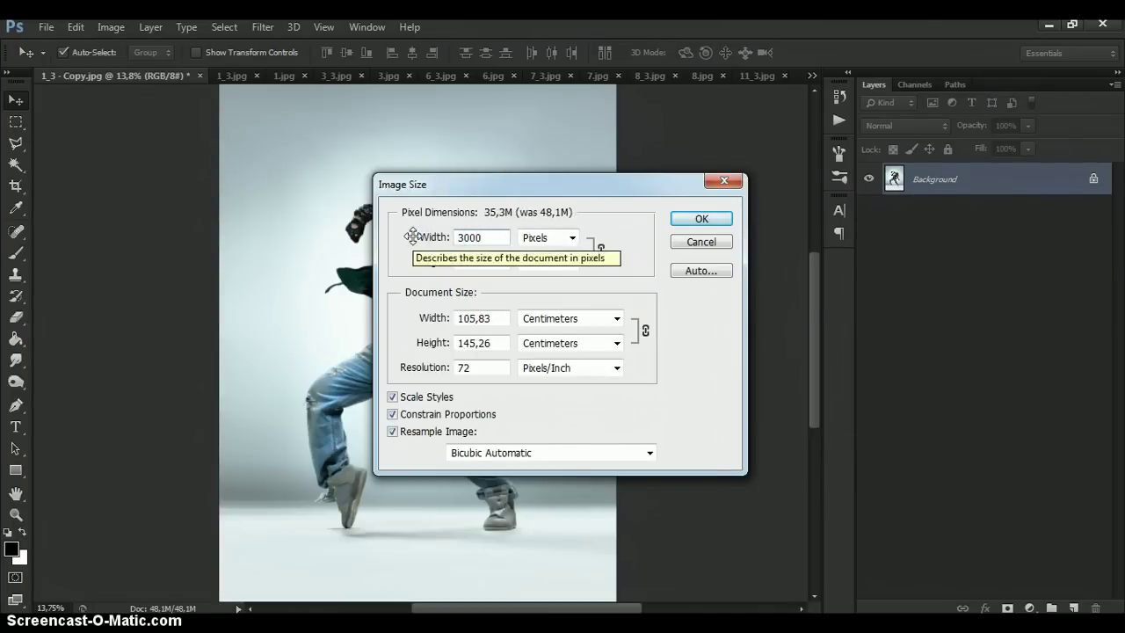
pyautogui.click(682, 219)
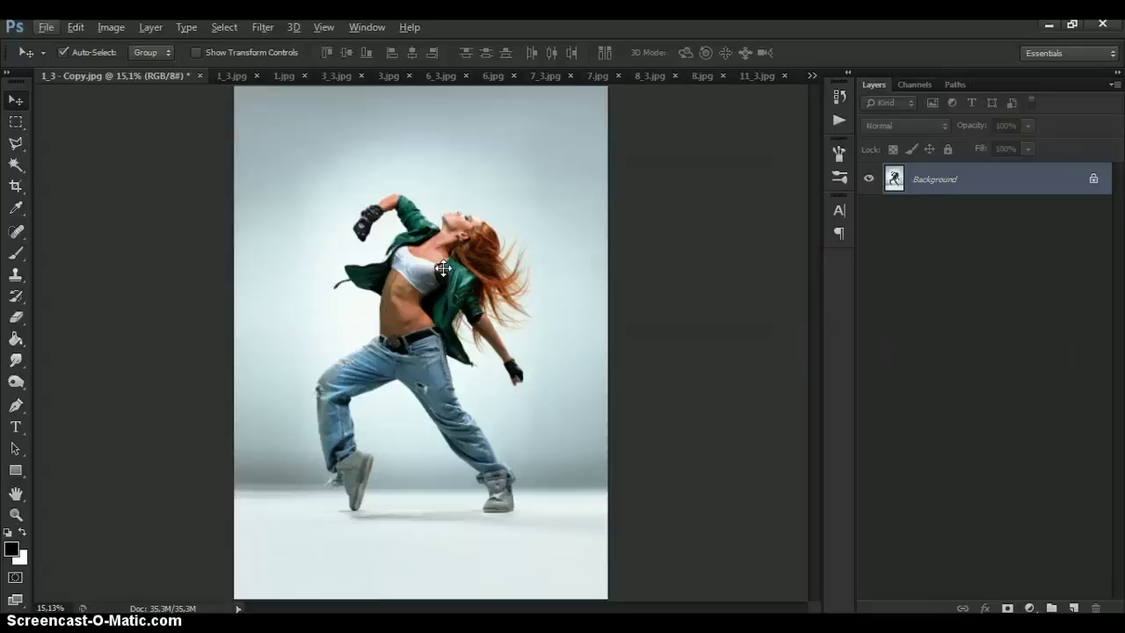
pyautogui.click(74, 28)
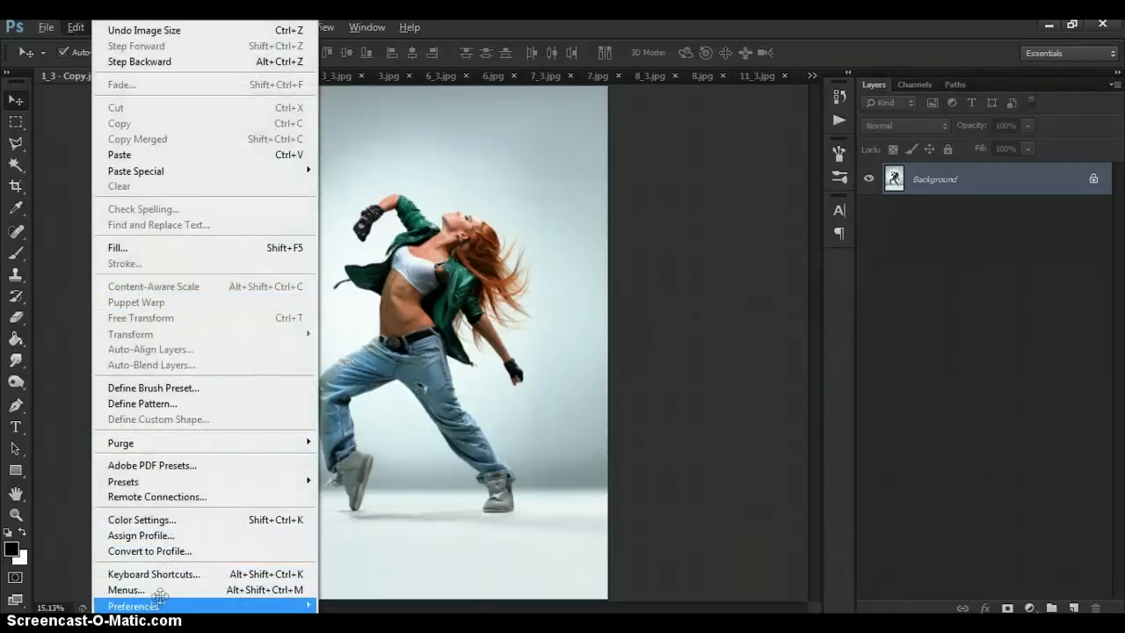
pyautogui.moveTo(159, 601)
pyautogui.click(356, 437)
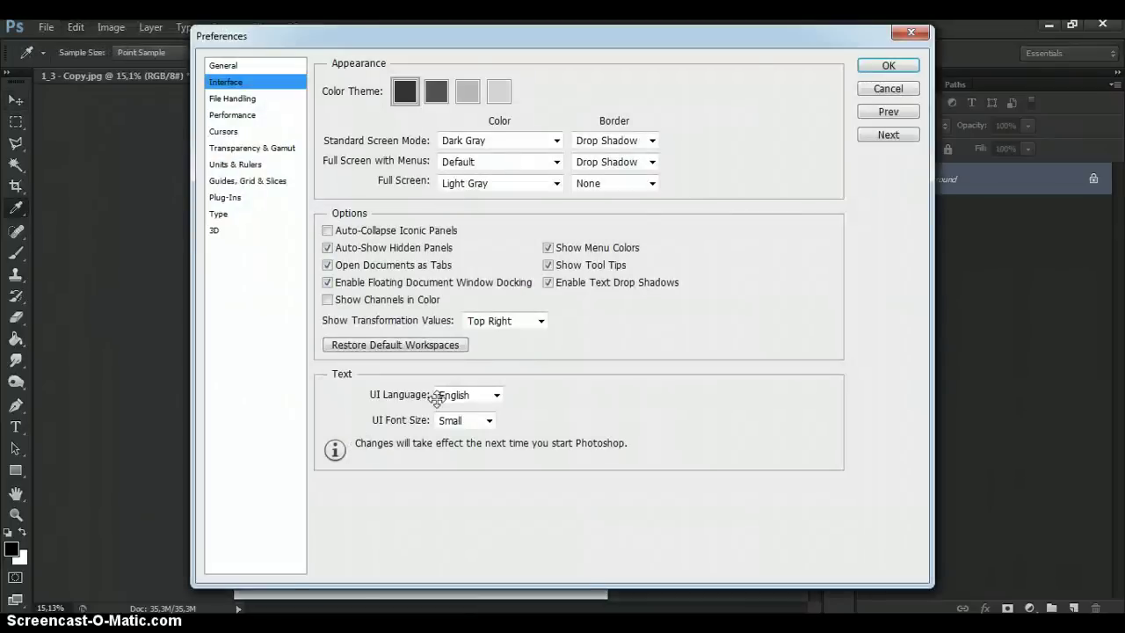
pyautogui.click(883, 66)
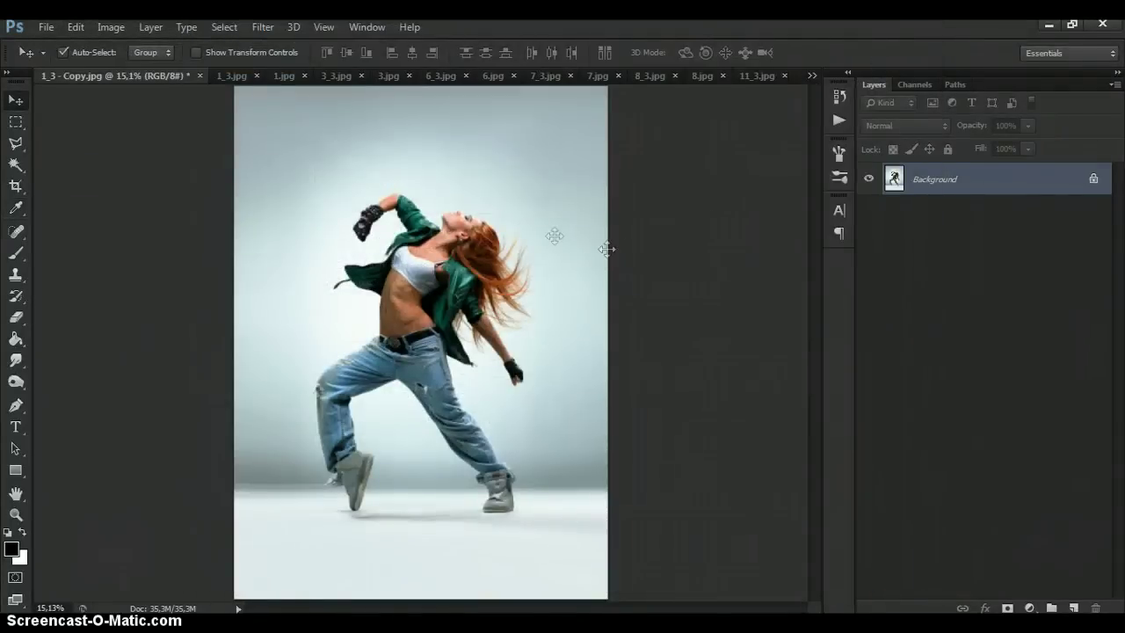
pyautogui.click(112, 26)
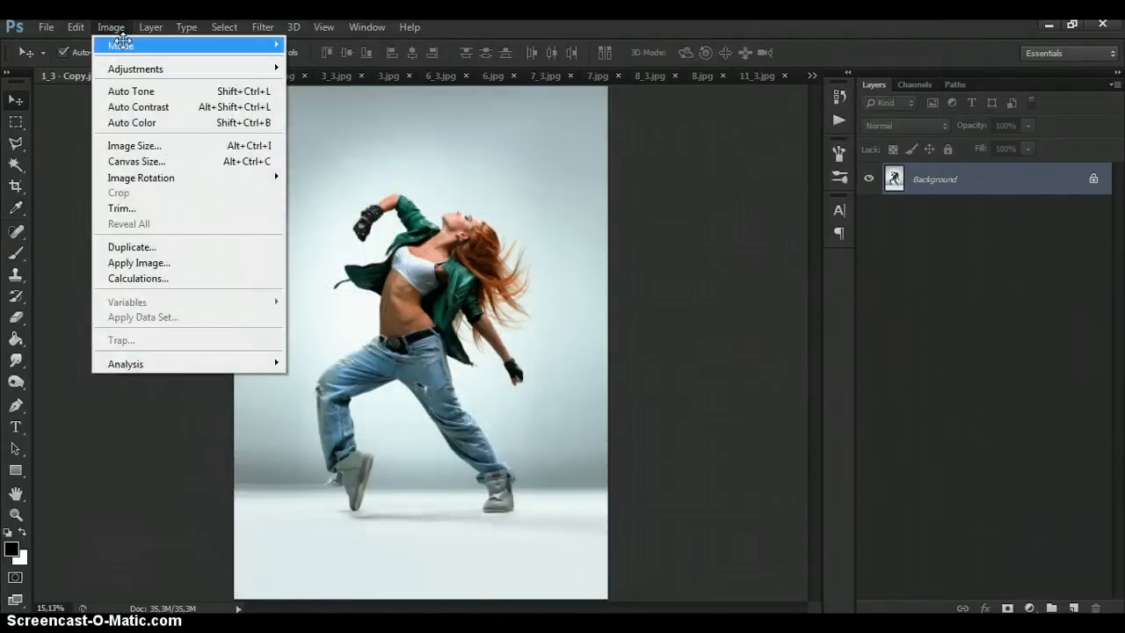
pyautogui.moveTo(121, 42)
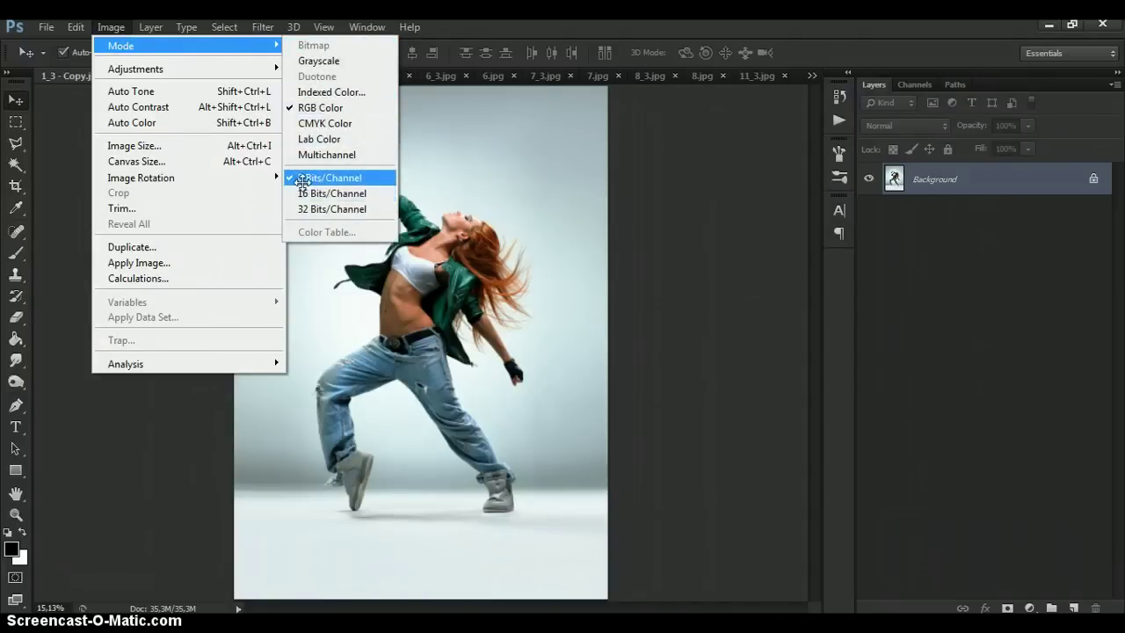
pyautogui.click(648, 194)
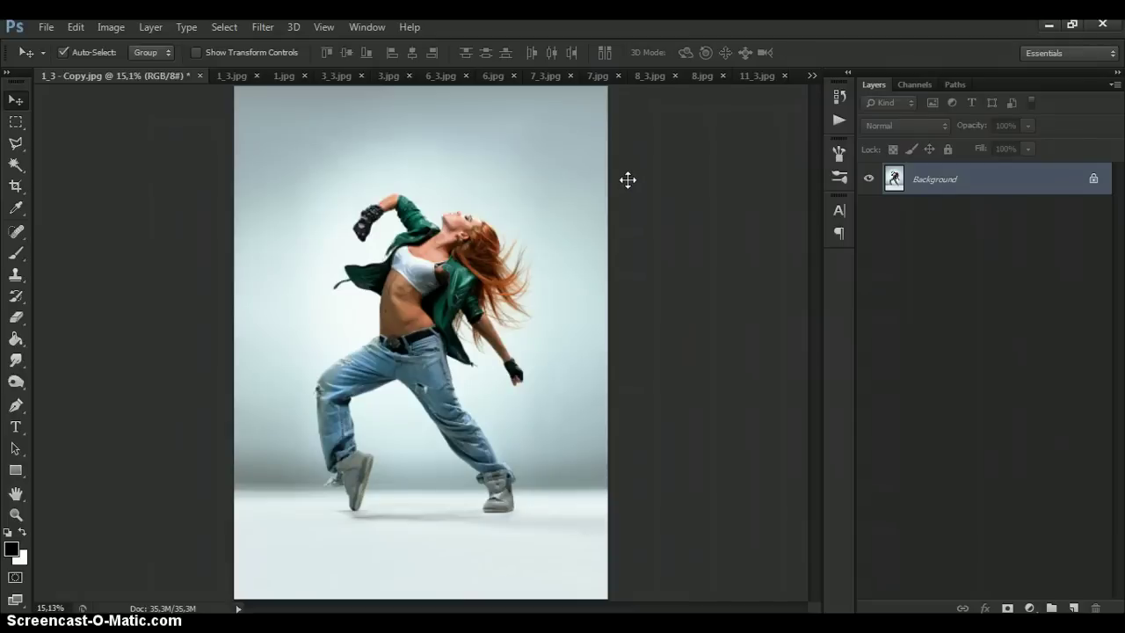
pyautogui.click(1114, 85)
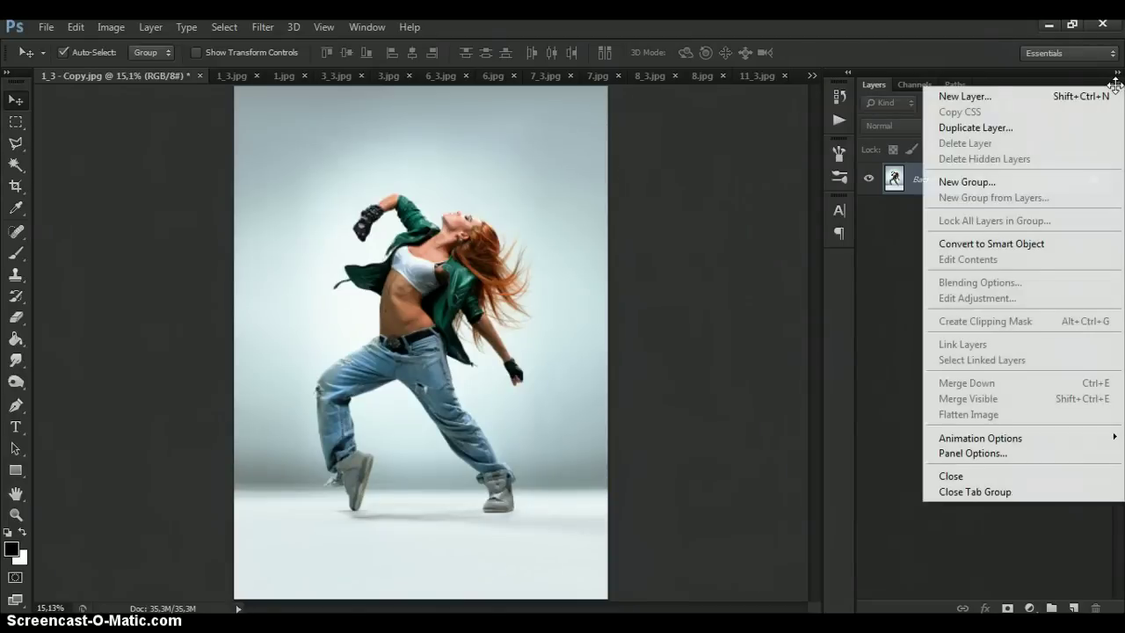
pyautogui.click(991, 453)
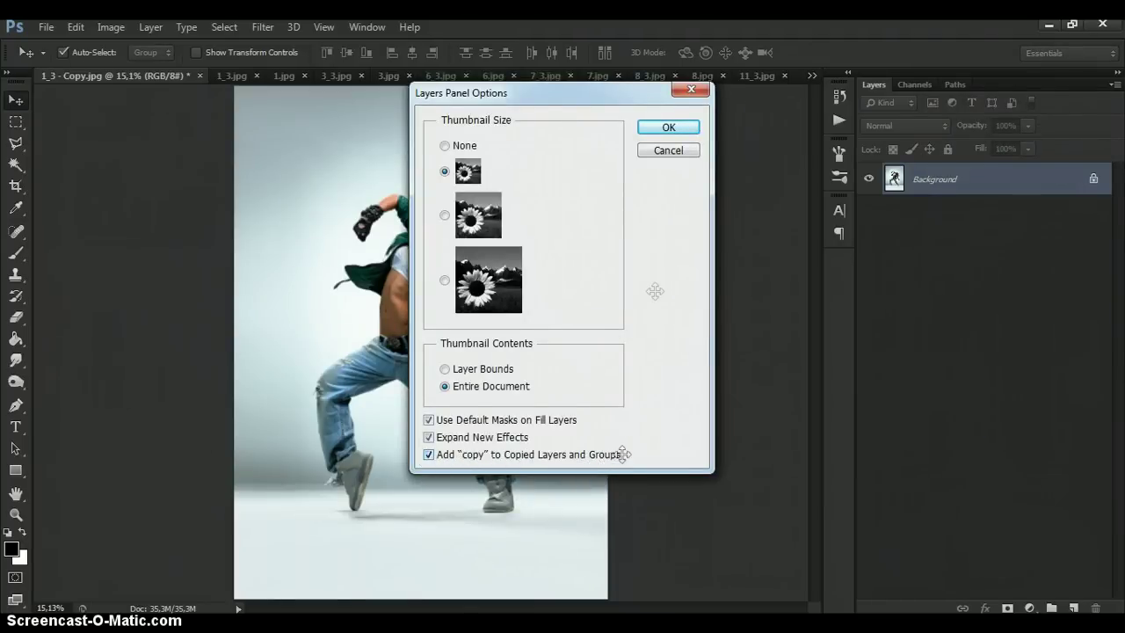
pyautogui.click(683, 127)
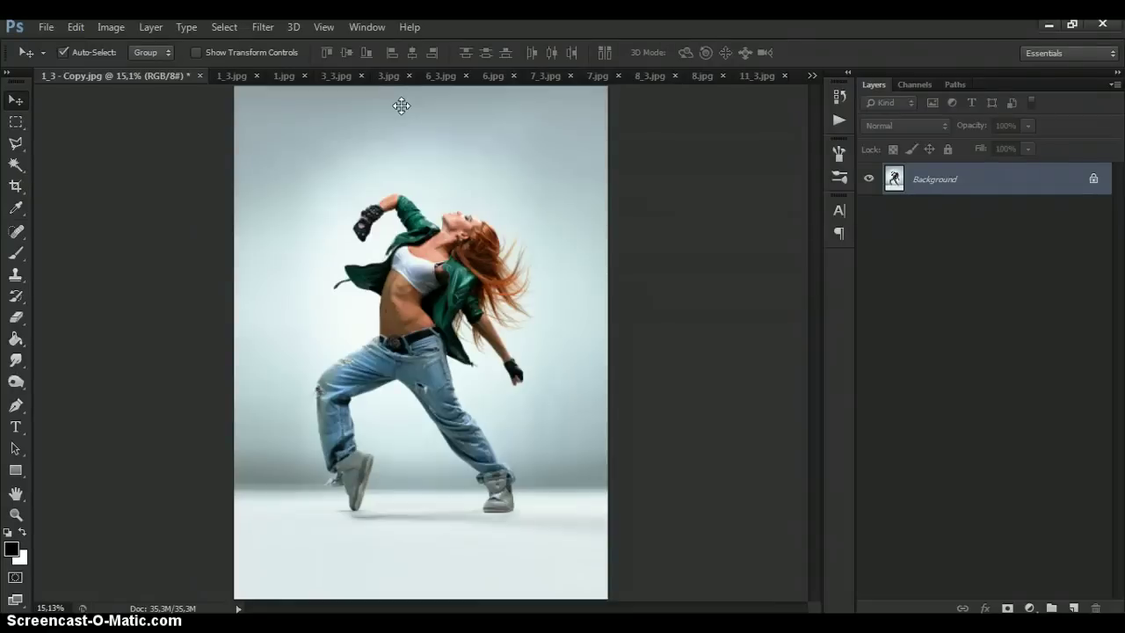
pyautogui.doubleClick(914, 176)
pyautogui.click(706, 210)
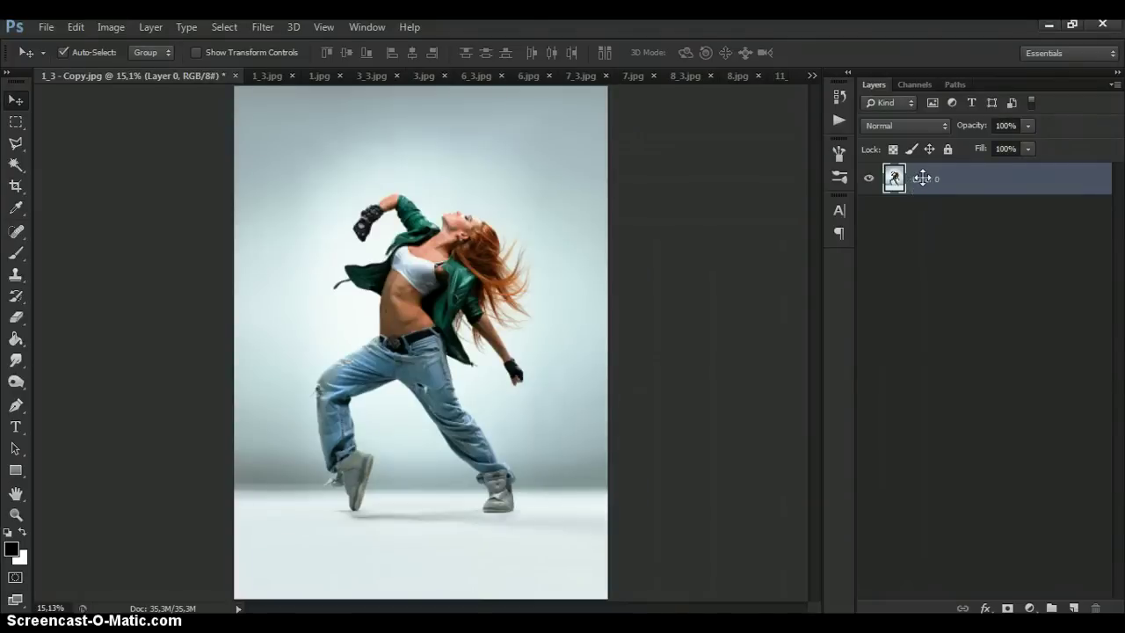
pyautogui.click(151, 27)
pyautogui.moveTo(160, 44)
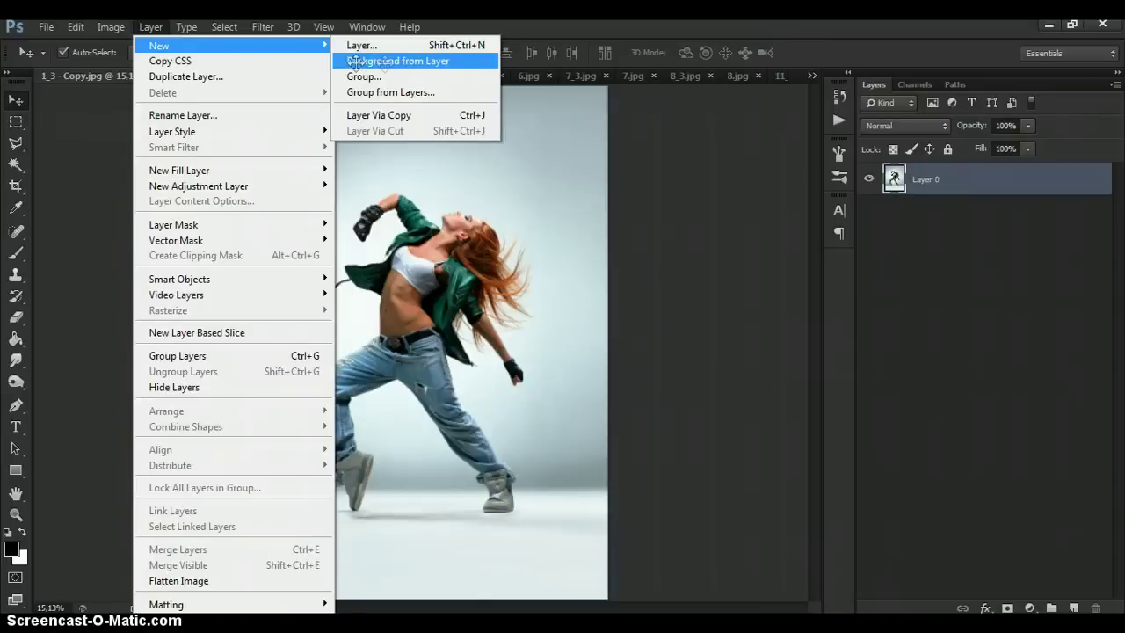
pyautogui.click(425, 61)
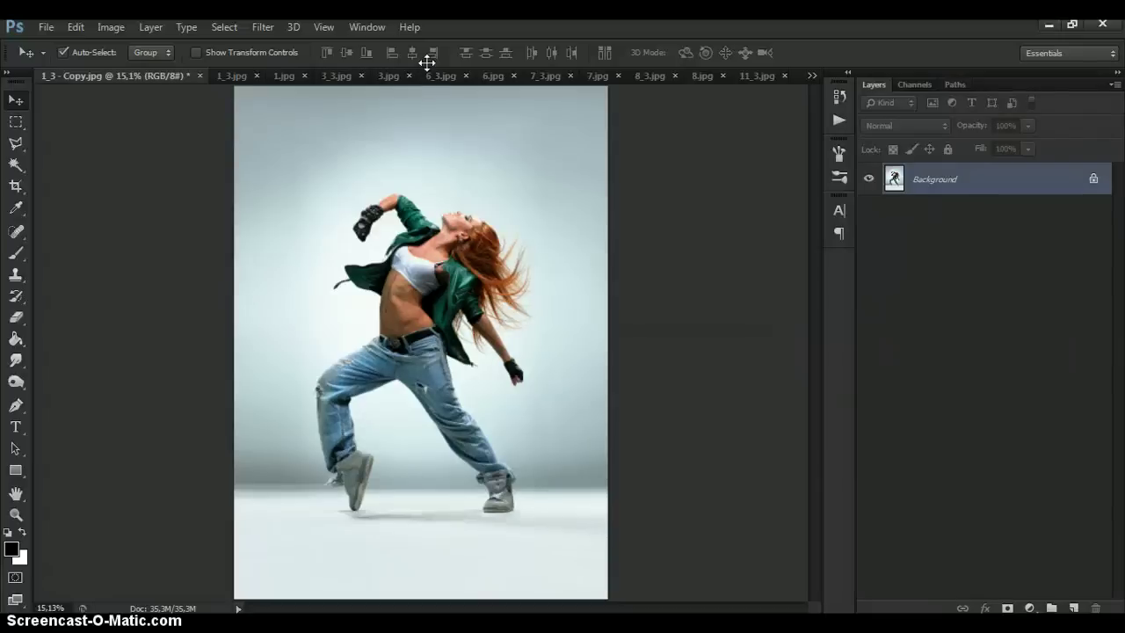
pyautogui.click(48, 27)
# Step: Open Plasma Brushes.abr and Plasma Patterns.pat to load the plasma brushes and patterns
pyautogui.click(55, 61)
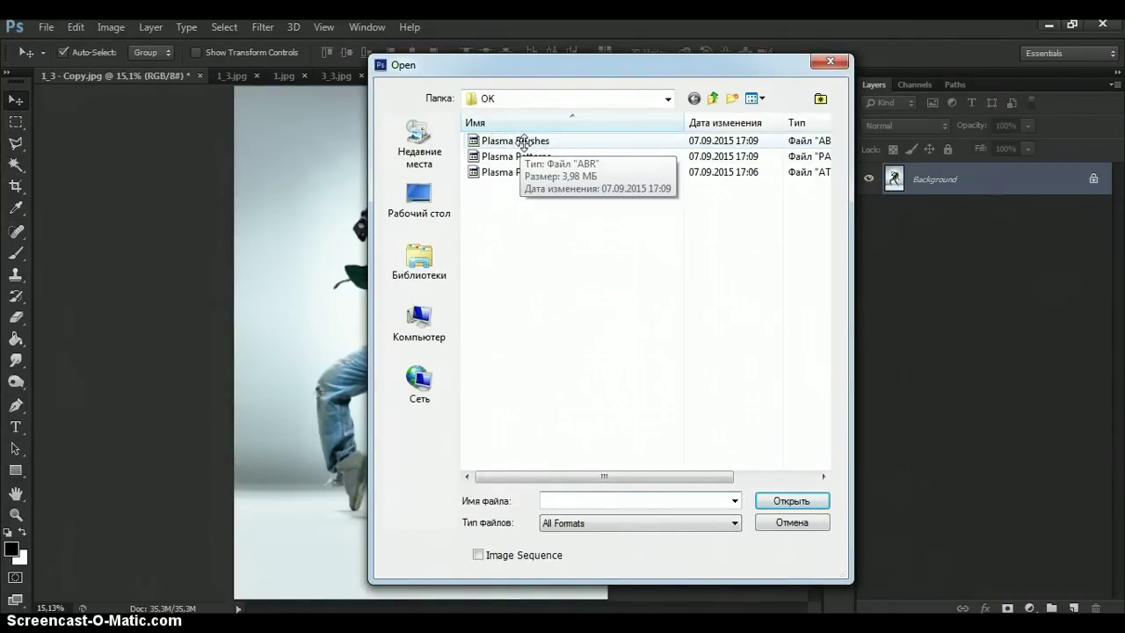
pyautogui.doubleClick(533, 140)
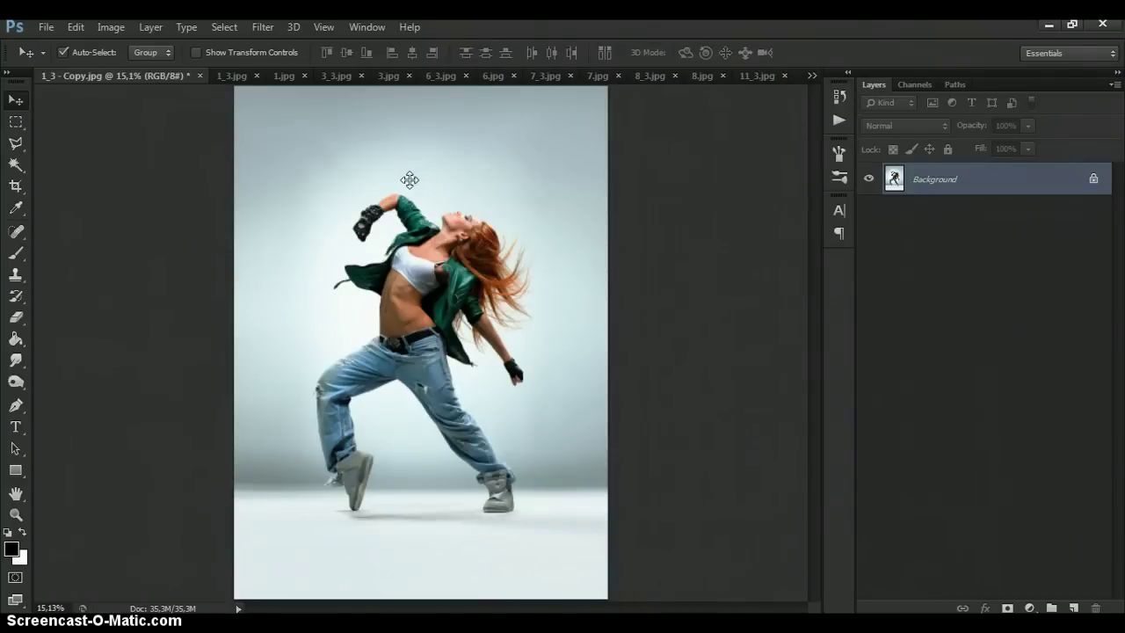
pyautogui.click(49, 27)
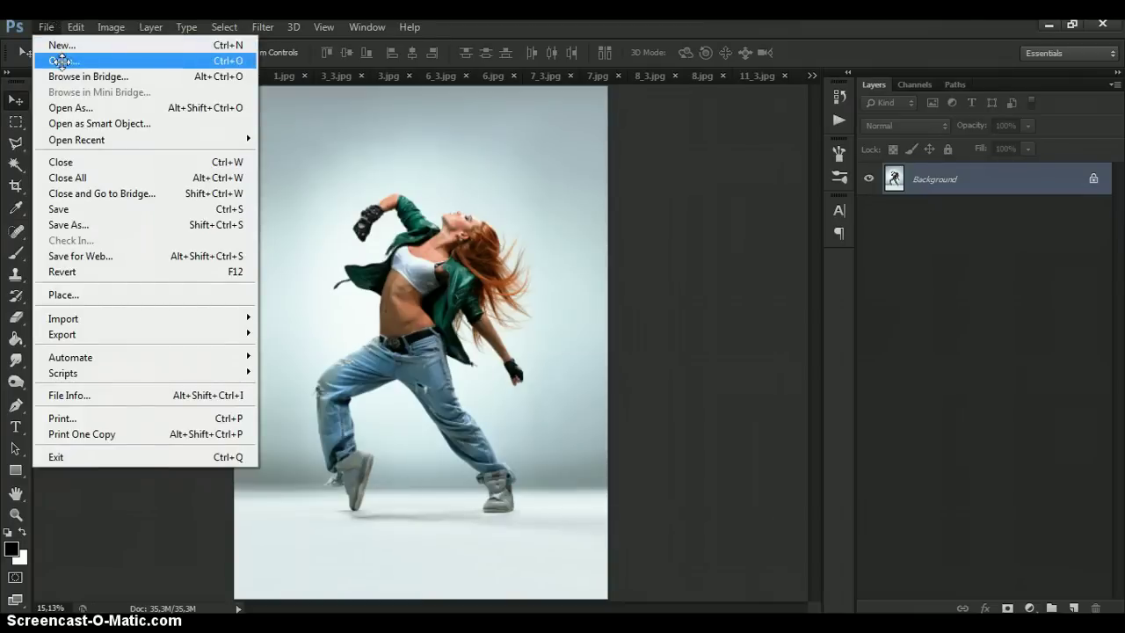
pyautogui.click(61, 61)
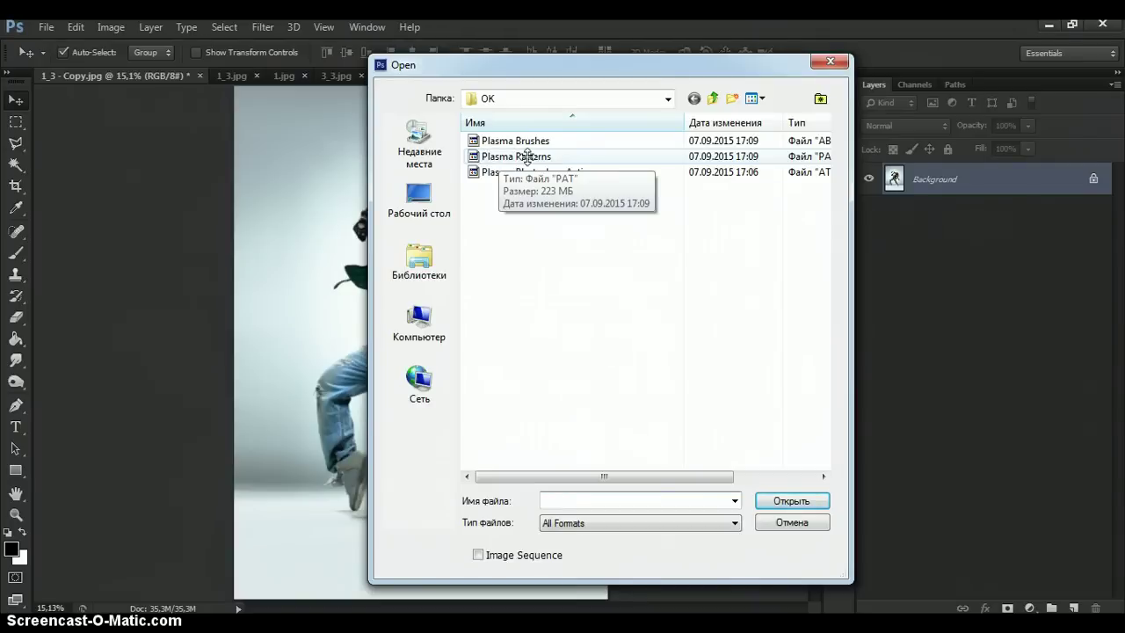
pyautogui.doubleClick(528, 156)
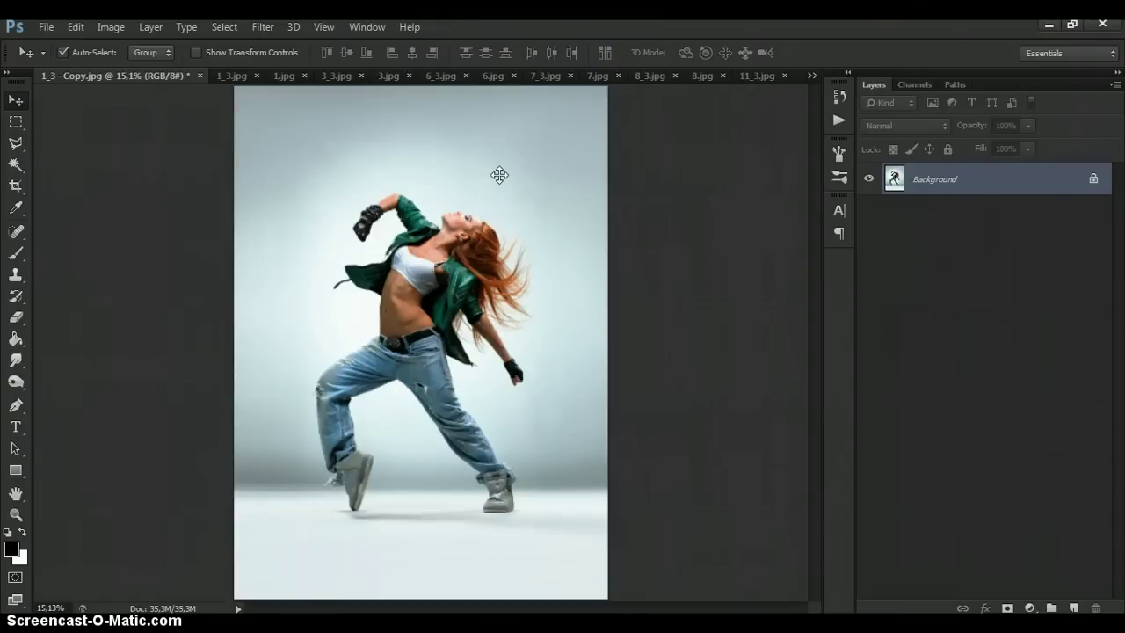
# Step: Load Plasma Photoshop Action.atn into the Actions panel and collapse the action's step list
pyautogui.click(366, 27)
pyautogui.click(410, 111)
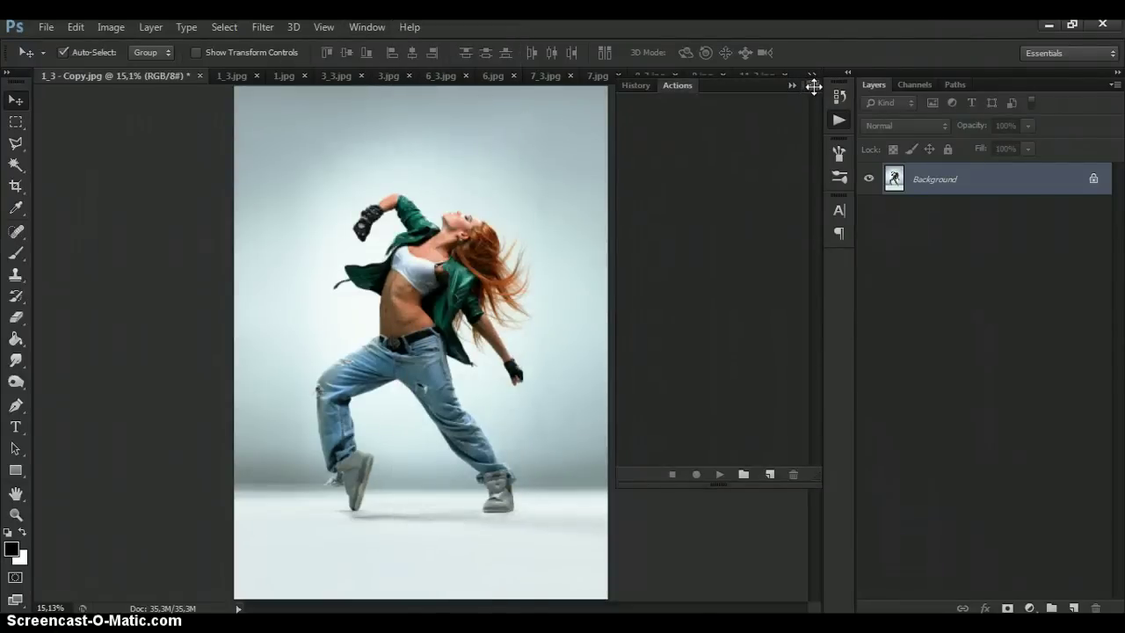
pyautogui.click(814, 85)
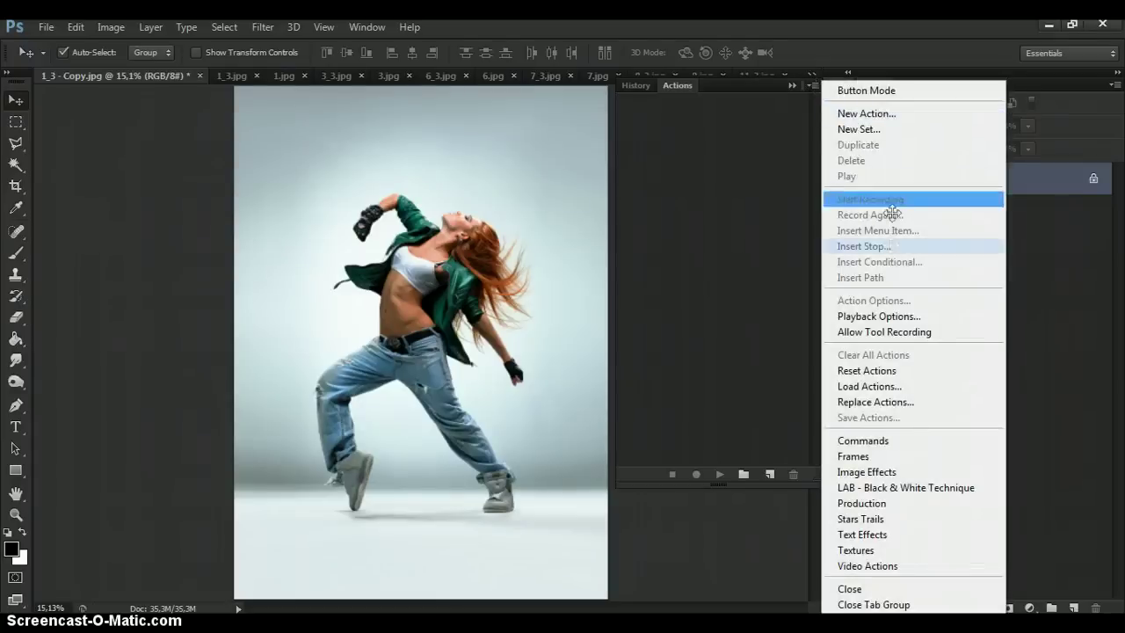
pyautogui.click(865, 385)
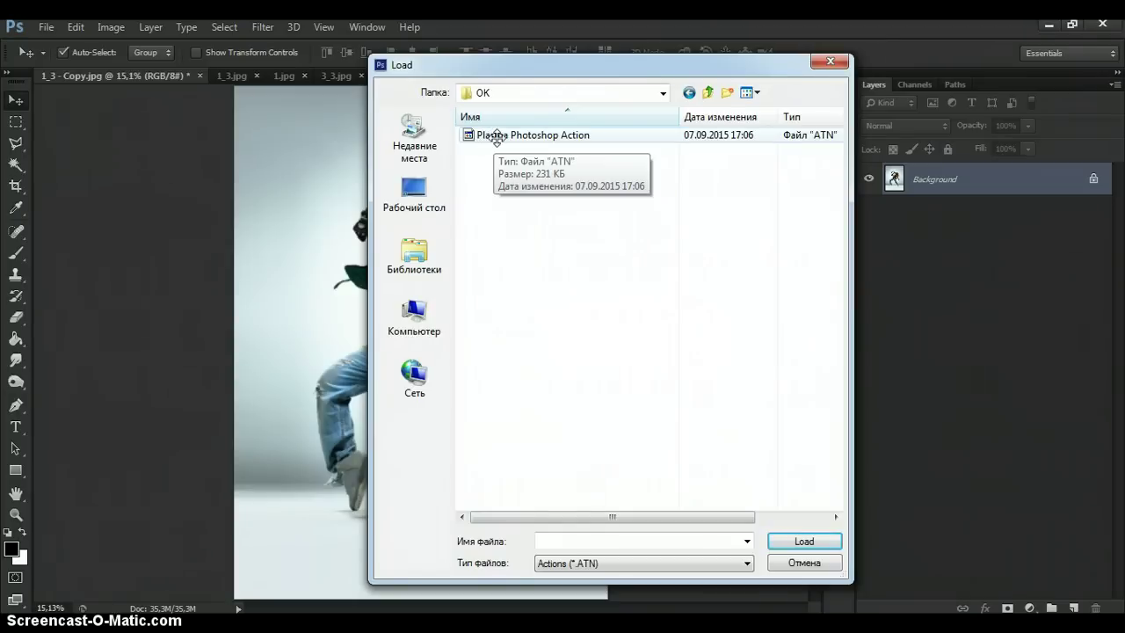
pyautogui.doubleClick(494, 136)
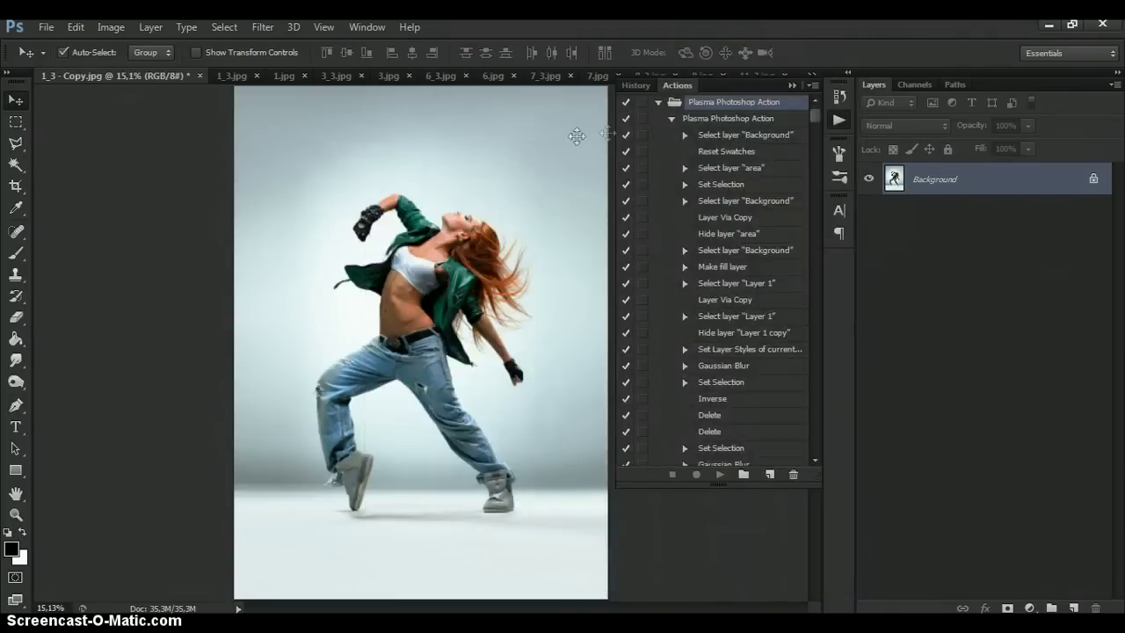
pyautogui.click(669, 118)
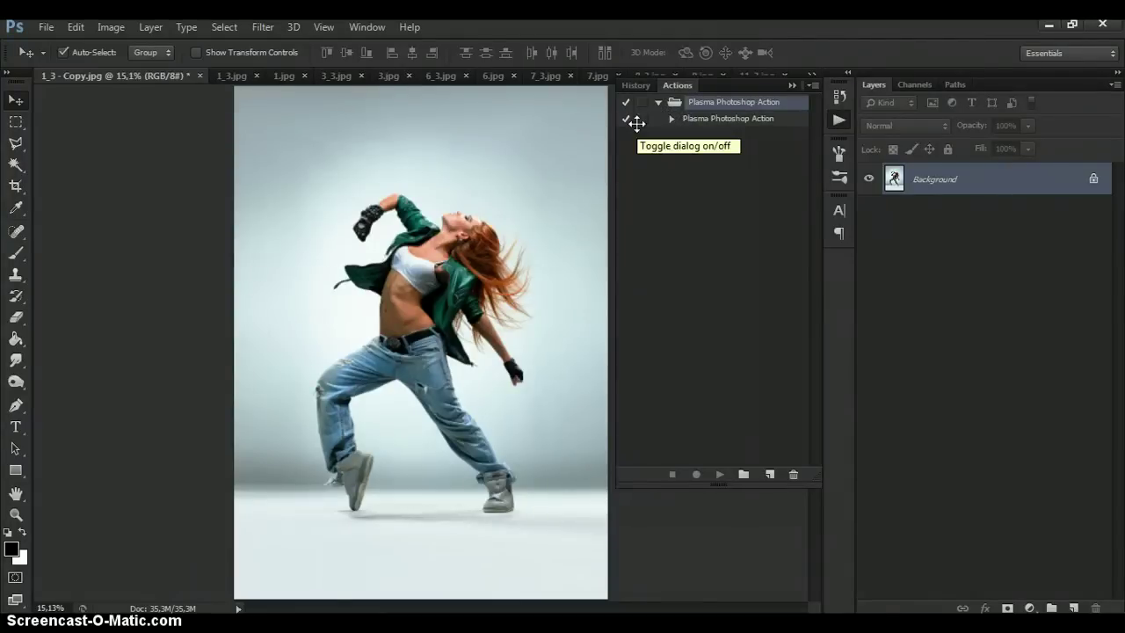
# Step: Create a new layer above the Background and rename it 'area'
pyautogui.click(791, 87)
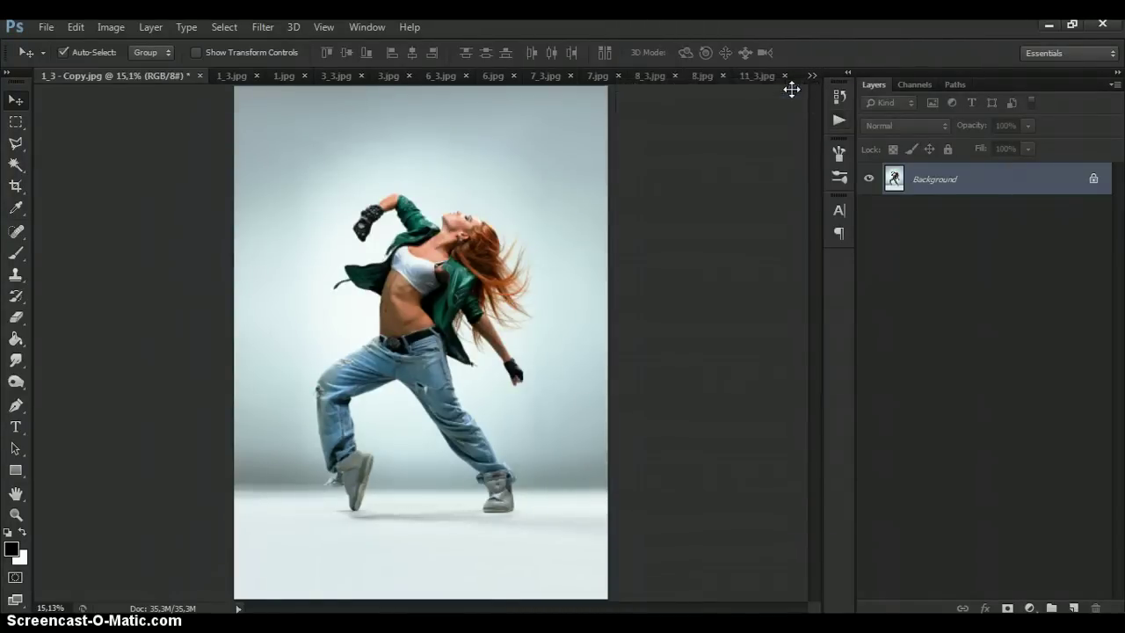
pyautogui.click(1073, 607)
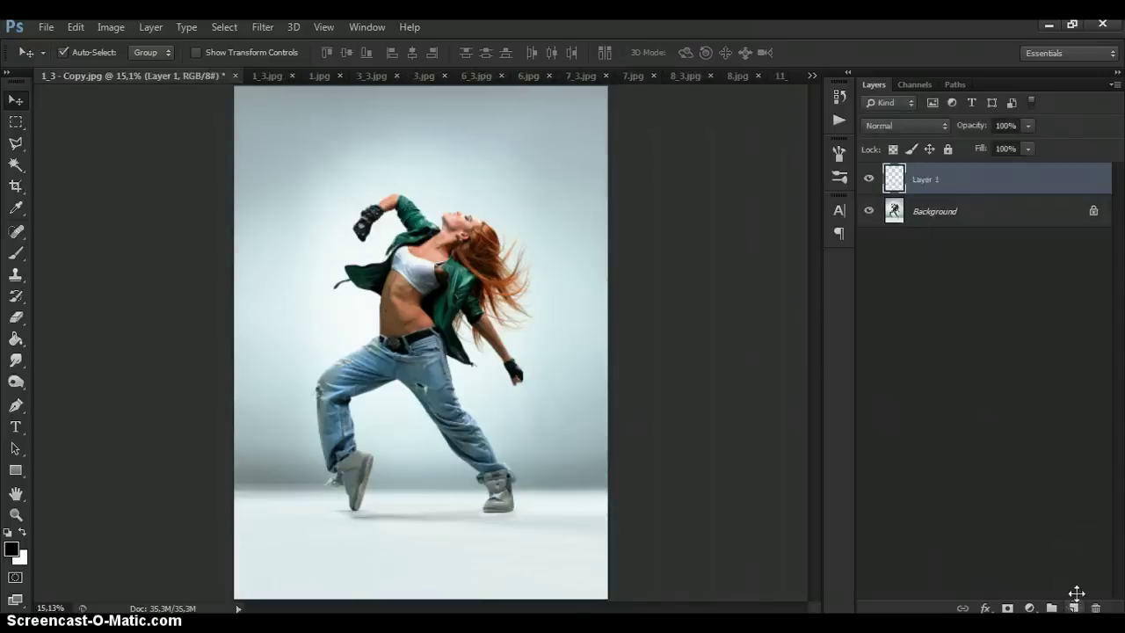
pyautogui.doubleClick(927, 178)
pyautogui.write('area')
pyautogui.press('Return')
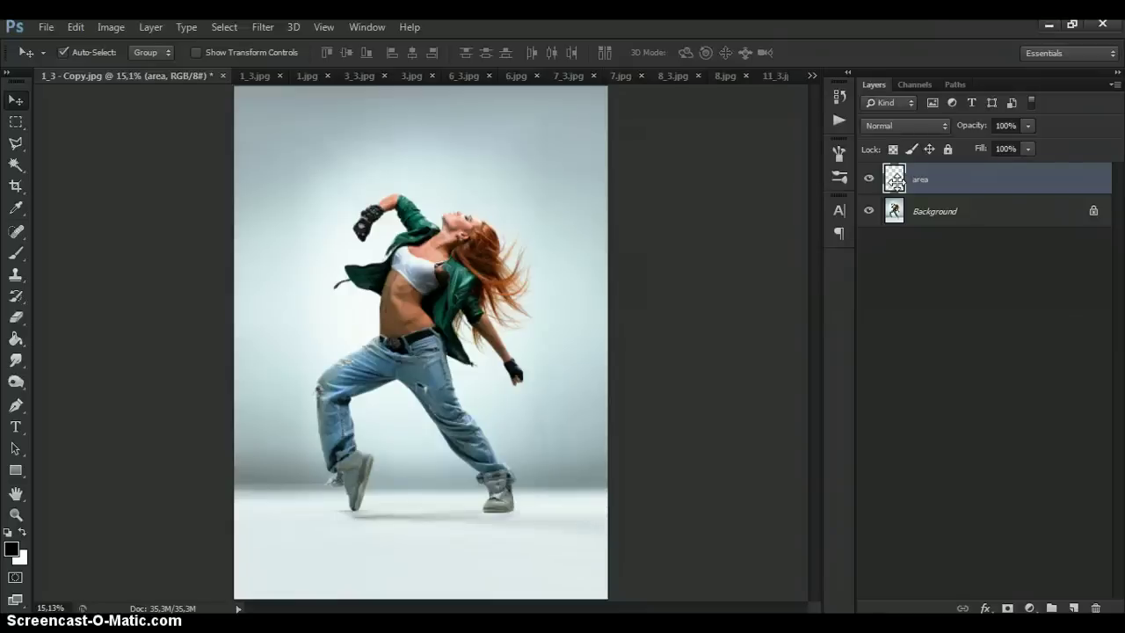
# Step: Select the Brush tool at 100% opacity and set its size to 38 px
pyautogui.scroll(5, 425, 244)
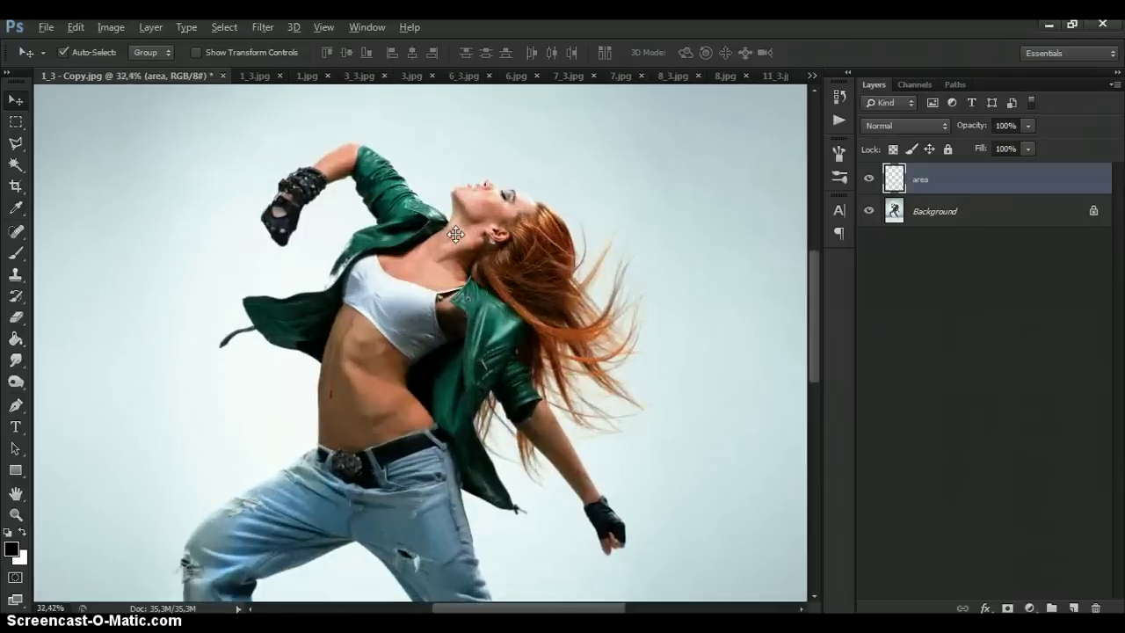
pyautogui.click(15, 253)
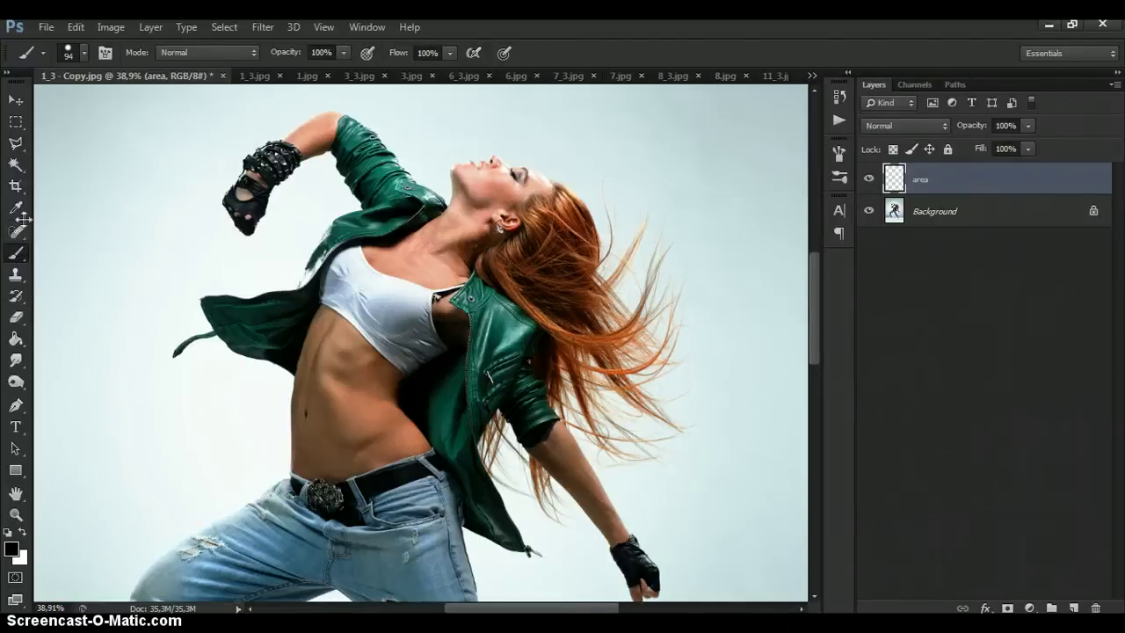
pyautogui.click(344, 53)
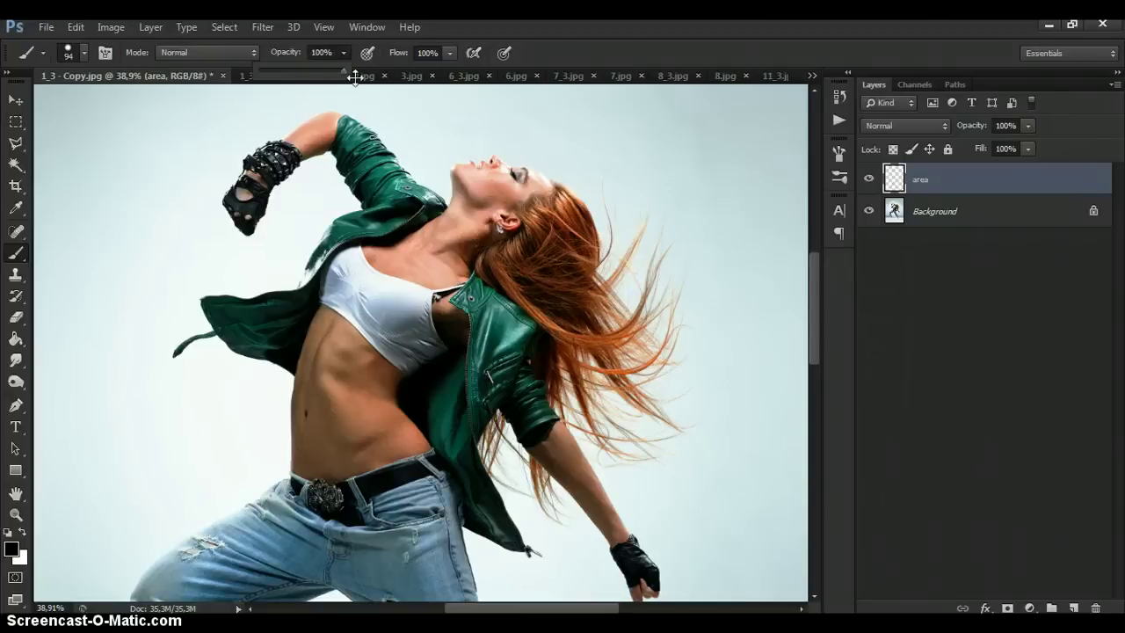
pyautogui.click(343, 52)
pyautogui.click(16, 100)
pyautogui.click(15, 253)
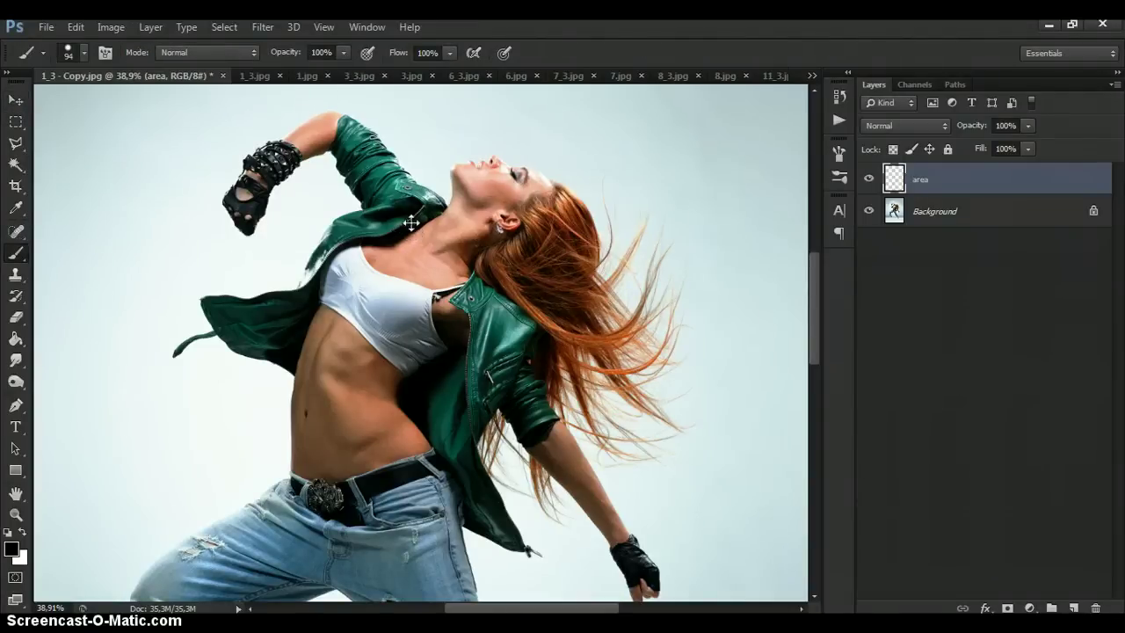
pyautogui.scroll(3, 412, 237)
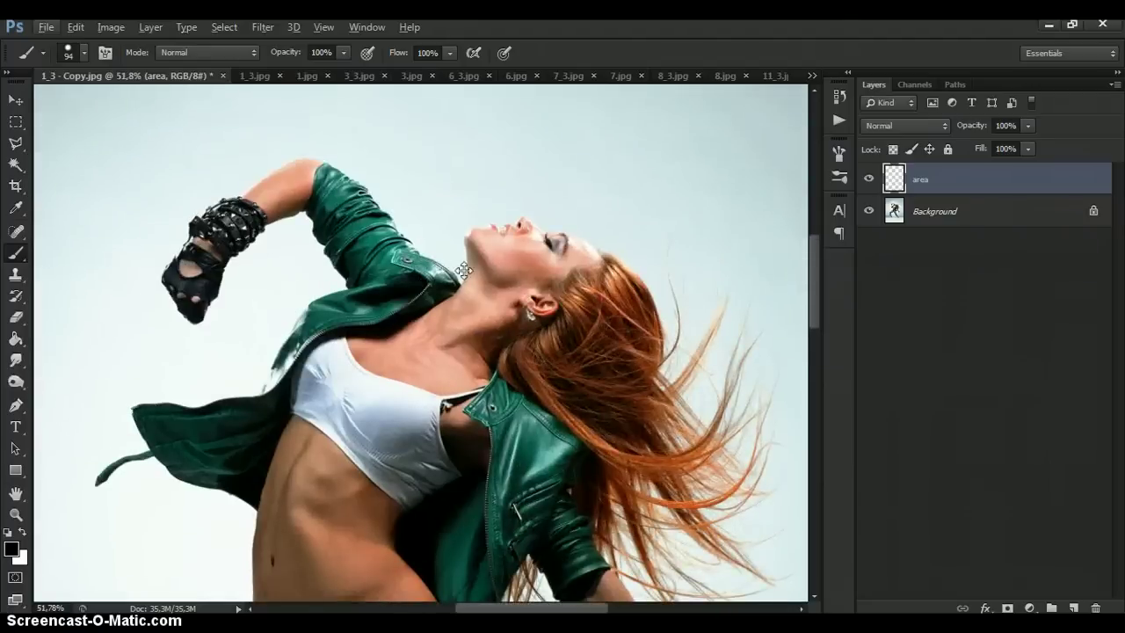
pyautogui.rightClick(555, 281)
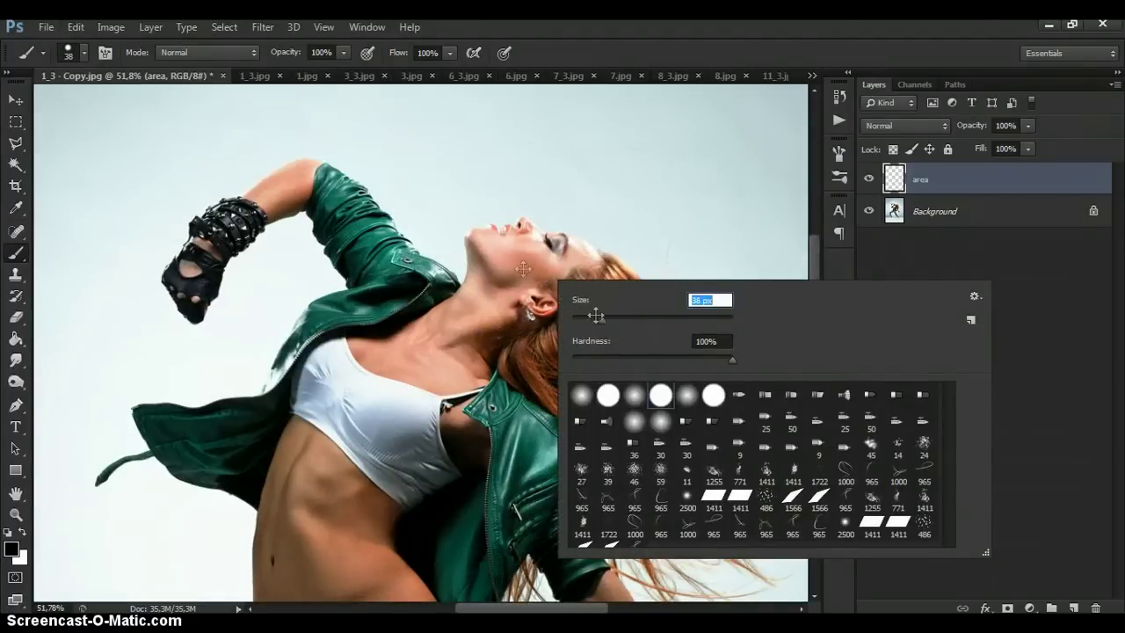
# Step: Set the foreground colour to pure red #ff0000 and paint over the dancer's head
pyautogui.click(11, 547)
pyautogui.click(900, 258)
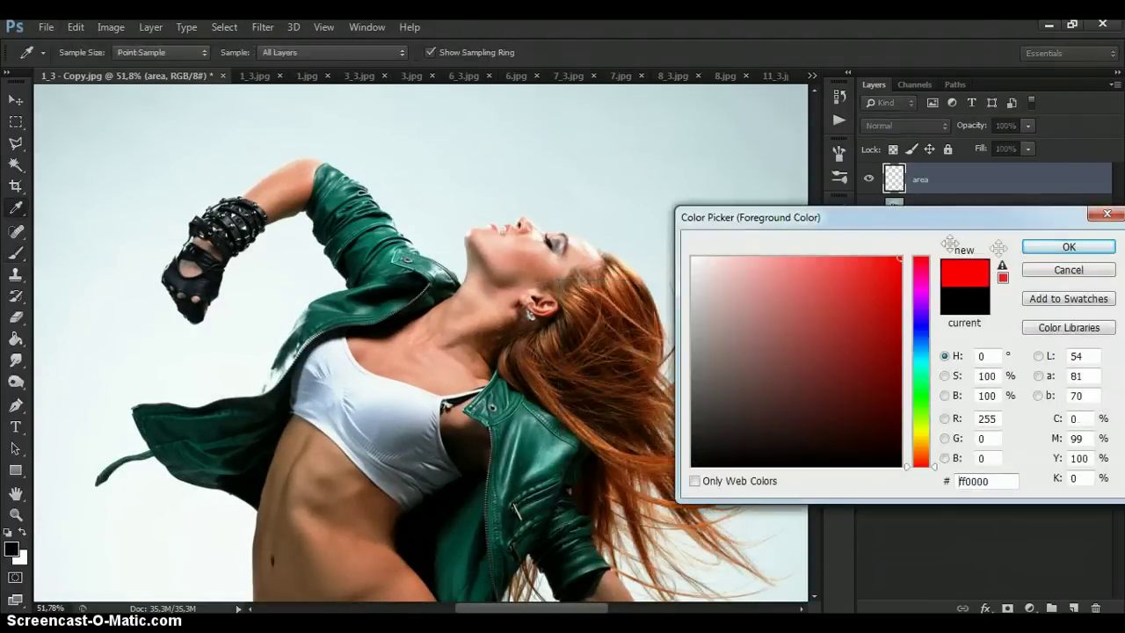
pyautogui.click(1068, 247)
pyautogui.moveTo(606, 275)
pyautogui.mouseDown()
pyautogui.moveTo(524, 229)
pyautogui.moveTo(474, 236)
pyautogui.moveTo(476, 283)
pyautogui.moveTo(478, 271)
pyautogui.moveTo(460, 299)
pyautogui.moveTo(408, 259)
pyautogui.moveTo(381, 214)
pyautogui.moveTo(370, 222)
pyautogui.moveTo(322, 174)
pyautogui.moveTo(281, 184)
pyautogui.moveTo(294, 172)
pyautogui.moveTo(256, 201)
pyautogui.moveTo(265, 187)
pyautogui.moveTo(261, 206)
pyautogui.moveTo(280, 203)
pyautogui.moveTo(255, 214)
pyautogui.moveTo(293, 194)
pyautogui.mouseUp()
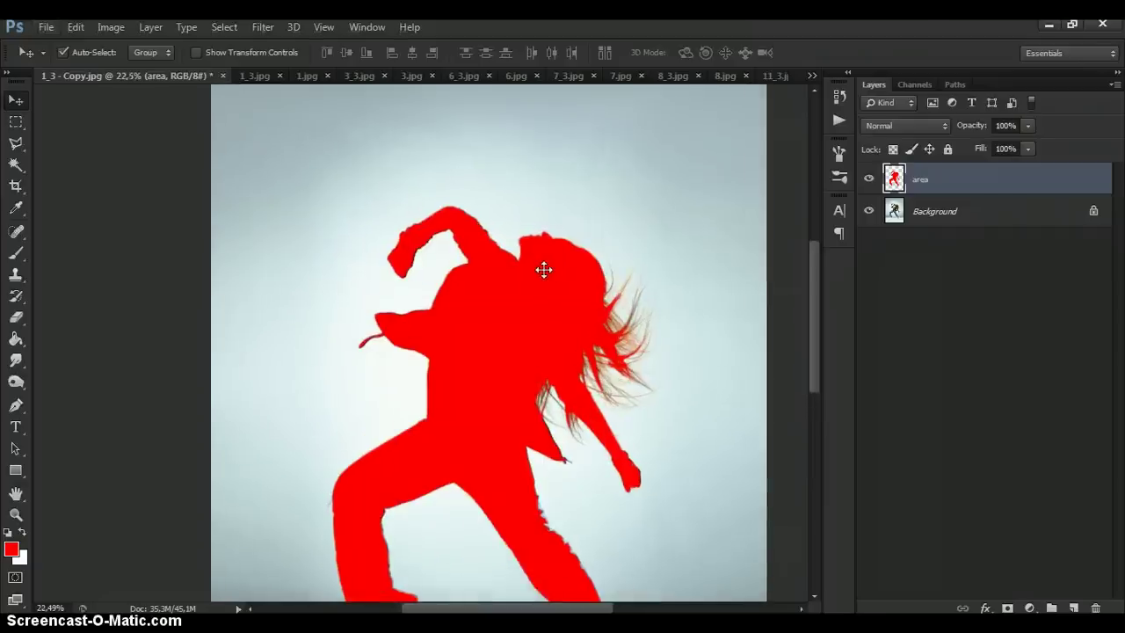
# Step: Zoom out to check the red silhouette reaches the dancer's legs and both shoes
pyautogui.scroll(1, 542, 271)
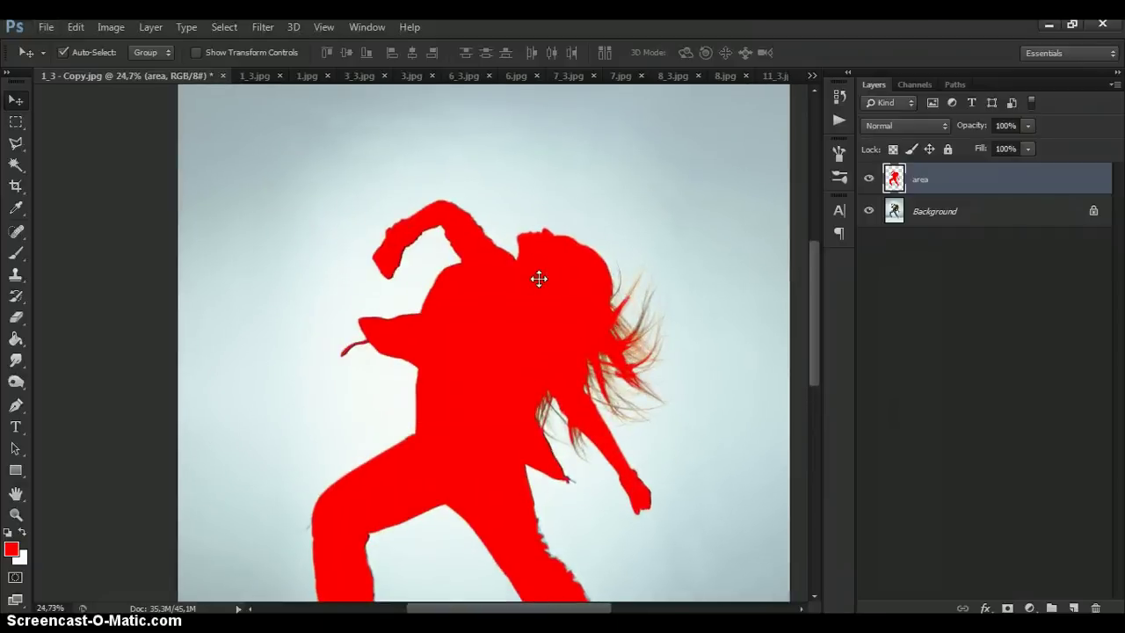
pyautogui.scroll(-3, 545, 290)
pyautogui.scroll(-1, 551, 295)
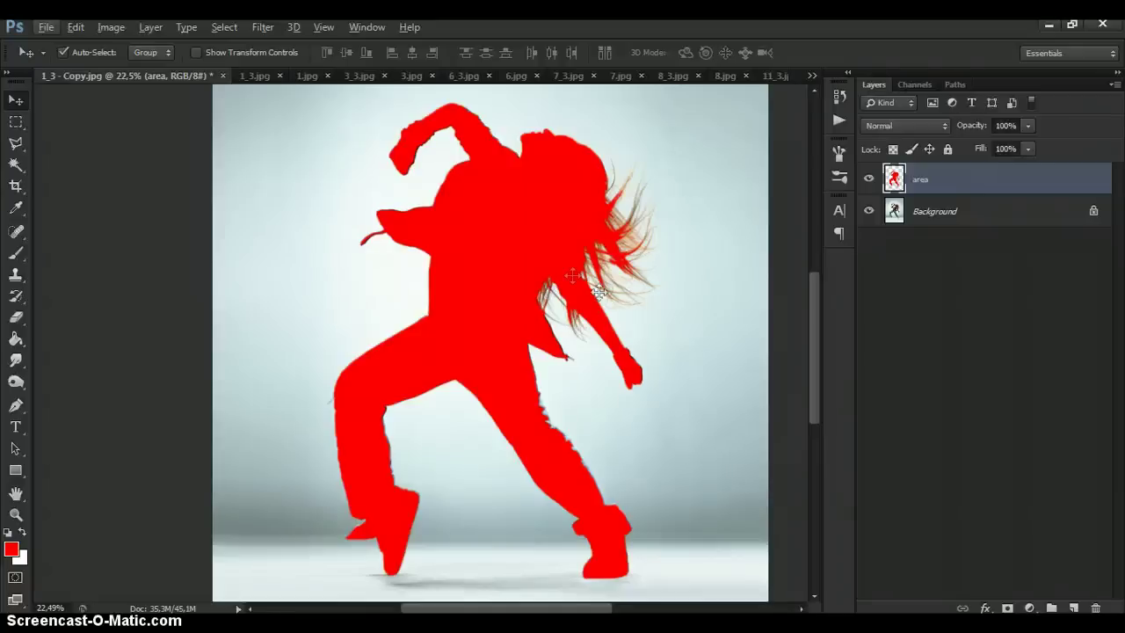
# Step: Select Plasma Photoshop Action in the Actions panel and play it on the photo
pyautogui.click(360, 26)
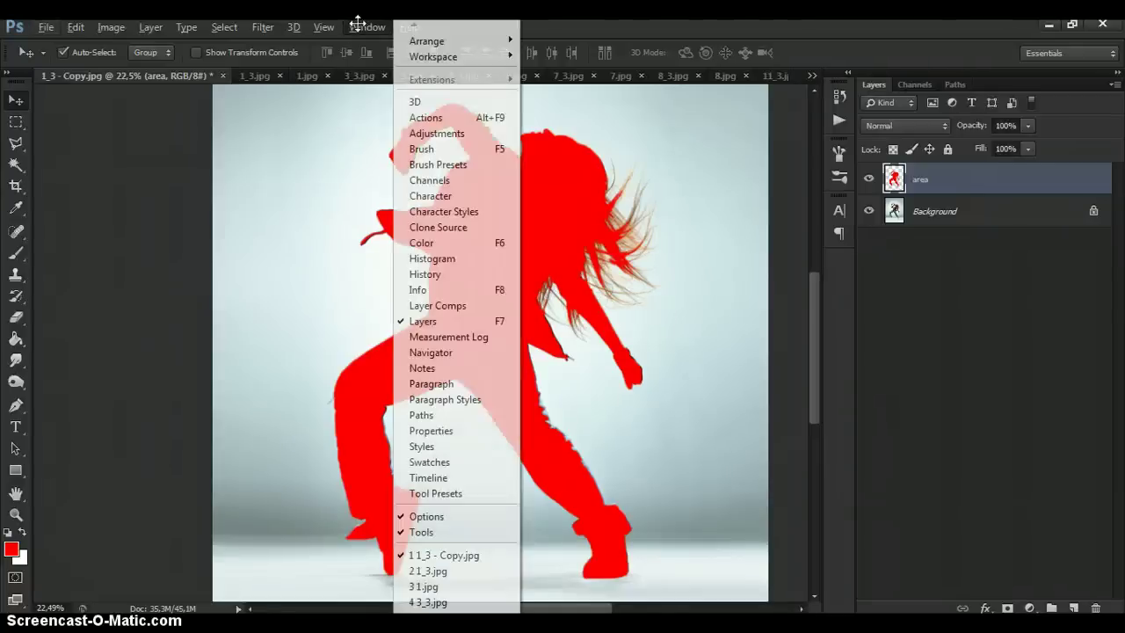
pyautogui.click(425, 117)
pyautogui.click(672, 118)
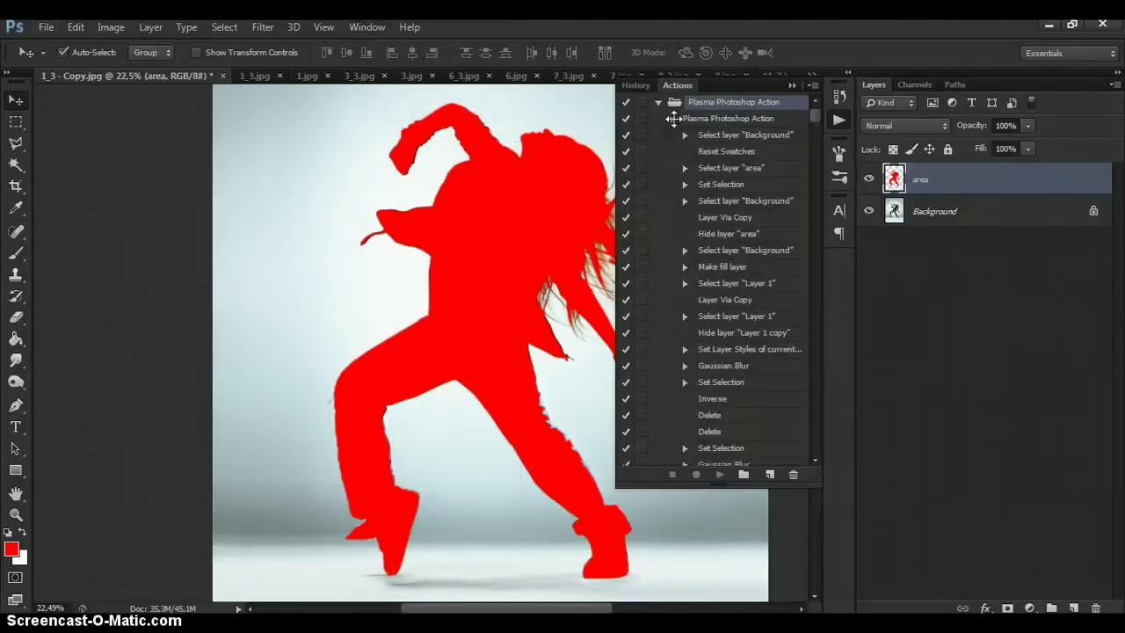
pyautogui.click(689, 118)
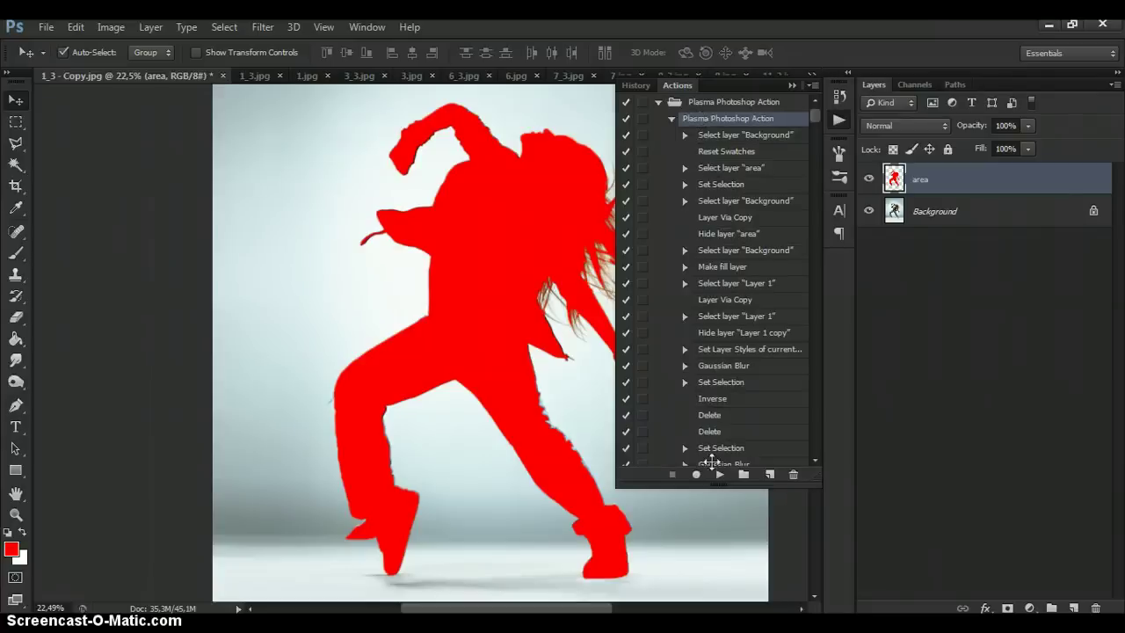
pyautogui.click(716, 475)
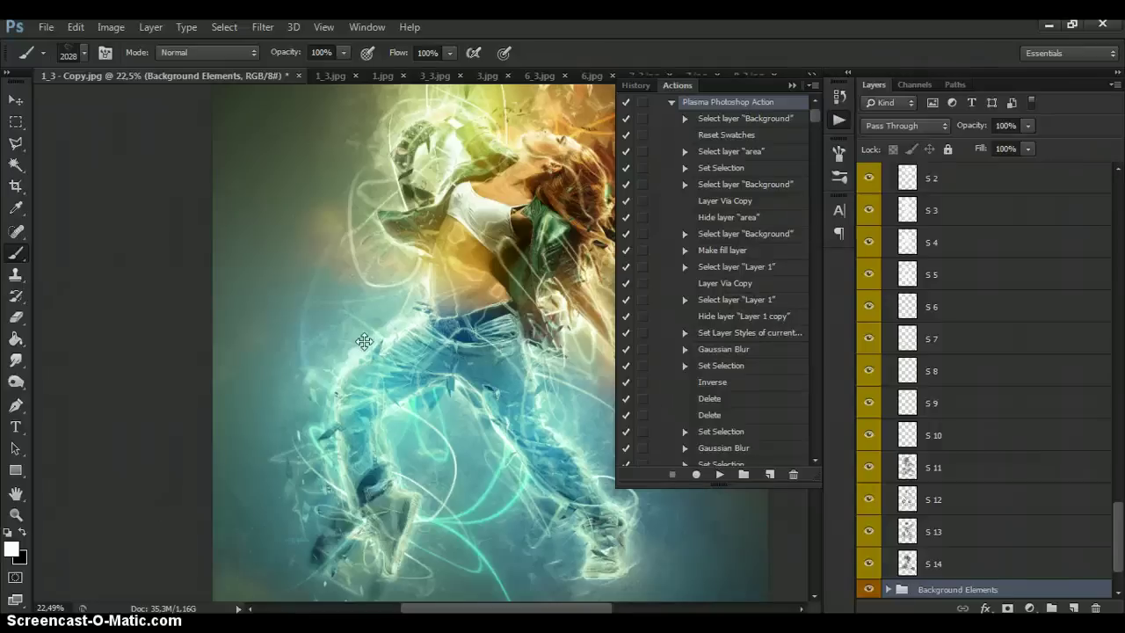
pyautogui.click(791, 85)
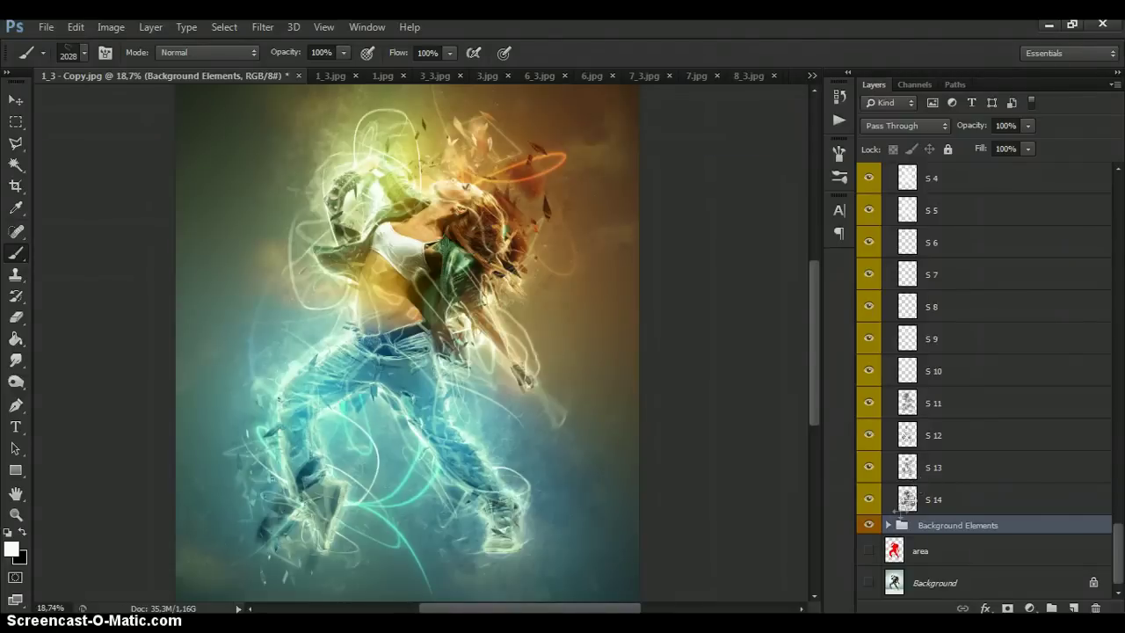
pyautogui.rightClick(887, 525)
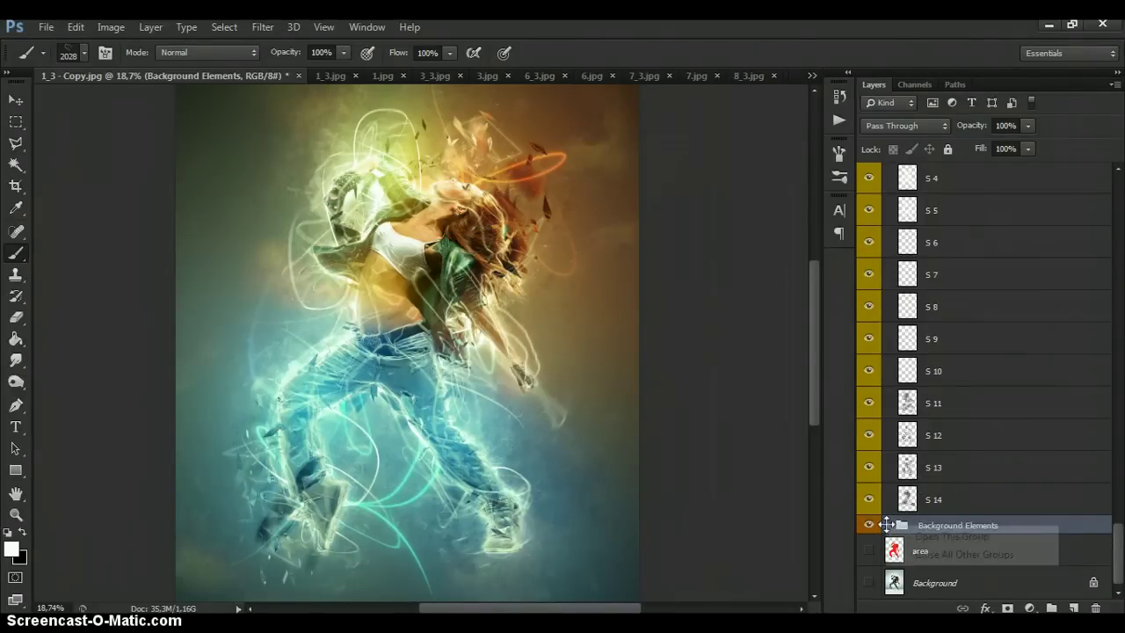
pyautogui.click(933, 555)
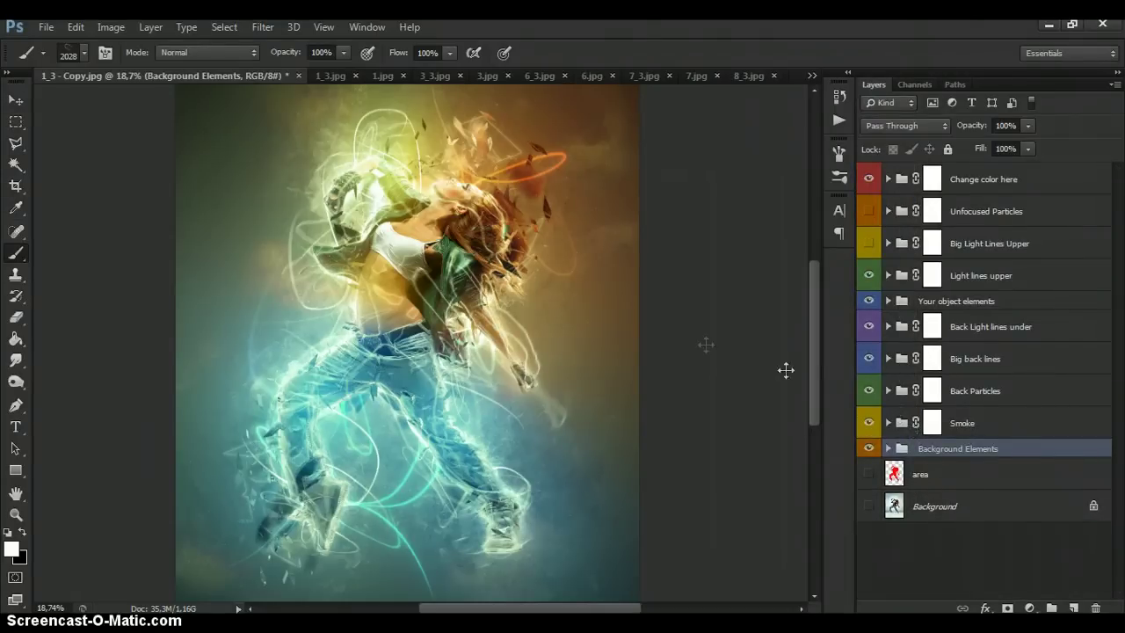
pyautogui.scroll(2, 437, 256)
pyautogui.moveTo(437, 255); pyautogui.dragTo(437, 277)
pyautogui.scroll(2, 436, 276)
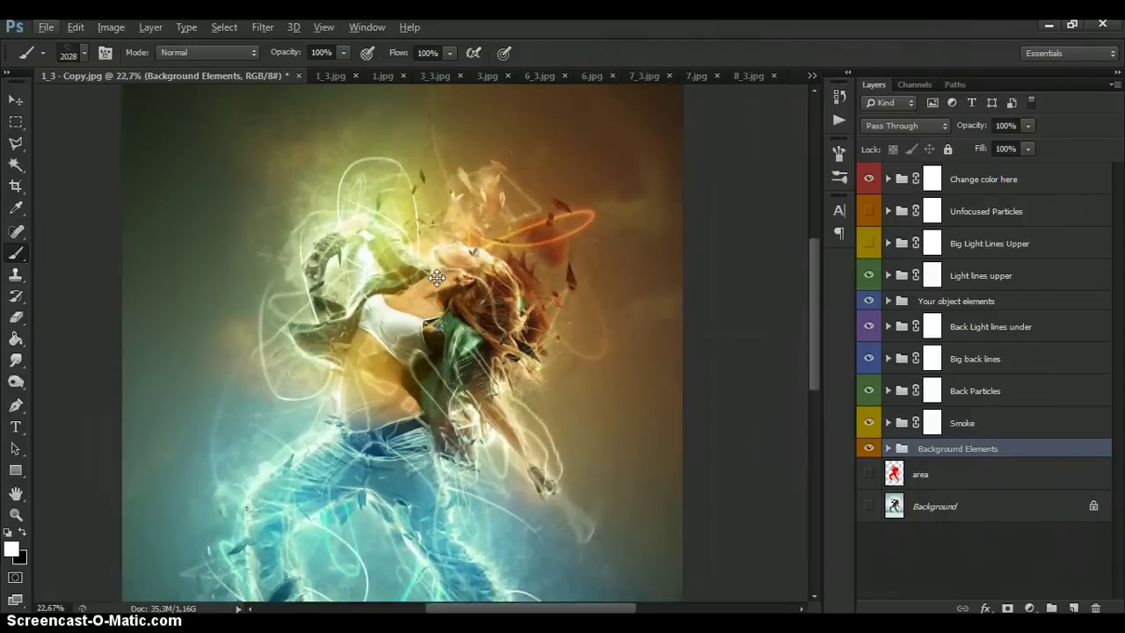
pyautogui.scroll(2, 437, 277)
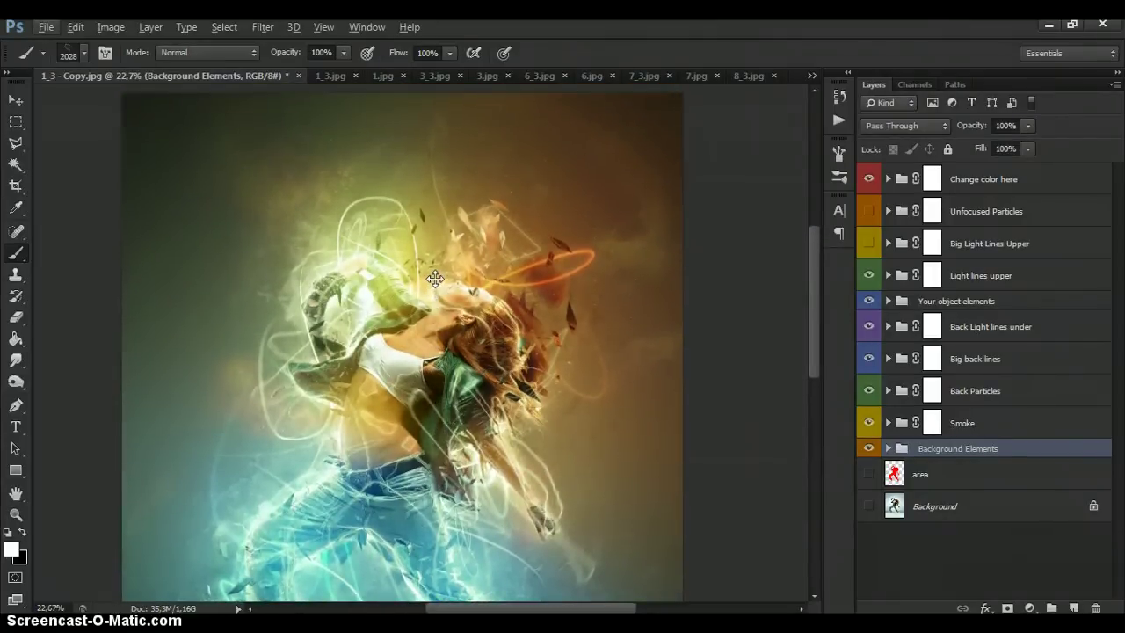
pyautogui.scroll(1, 435, 278)
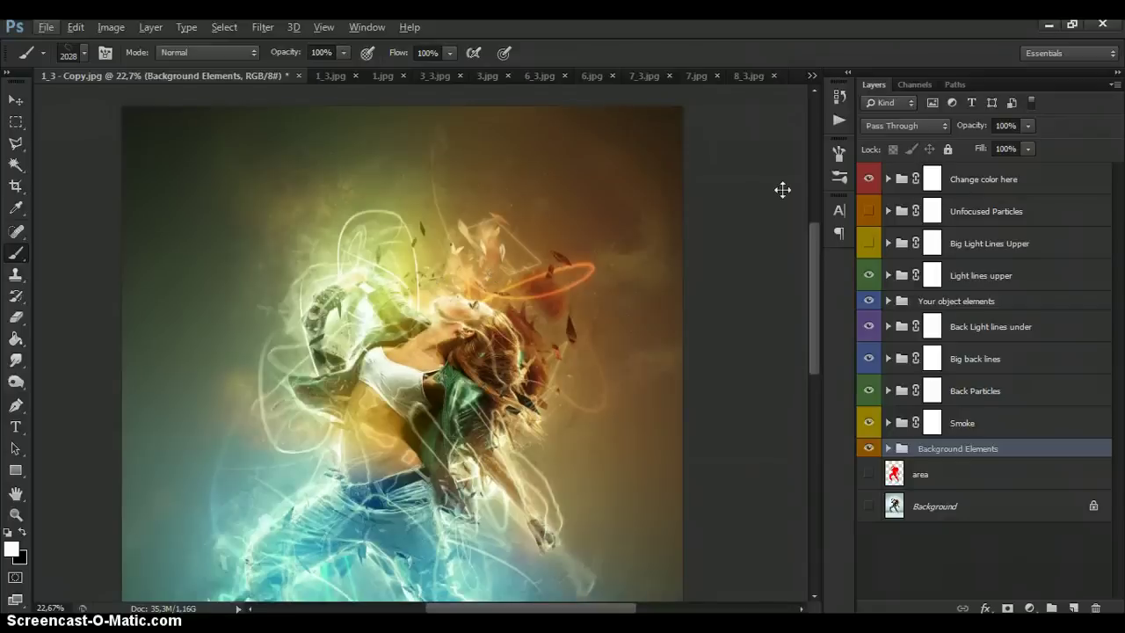
# Step: Expand the Change color here group and set Brightness/Contrast 1 contrast to 65
pyautogui.click(889, 178)
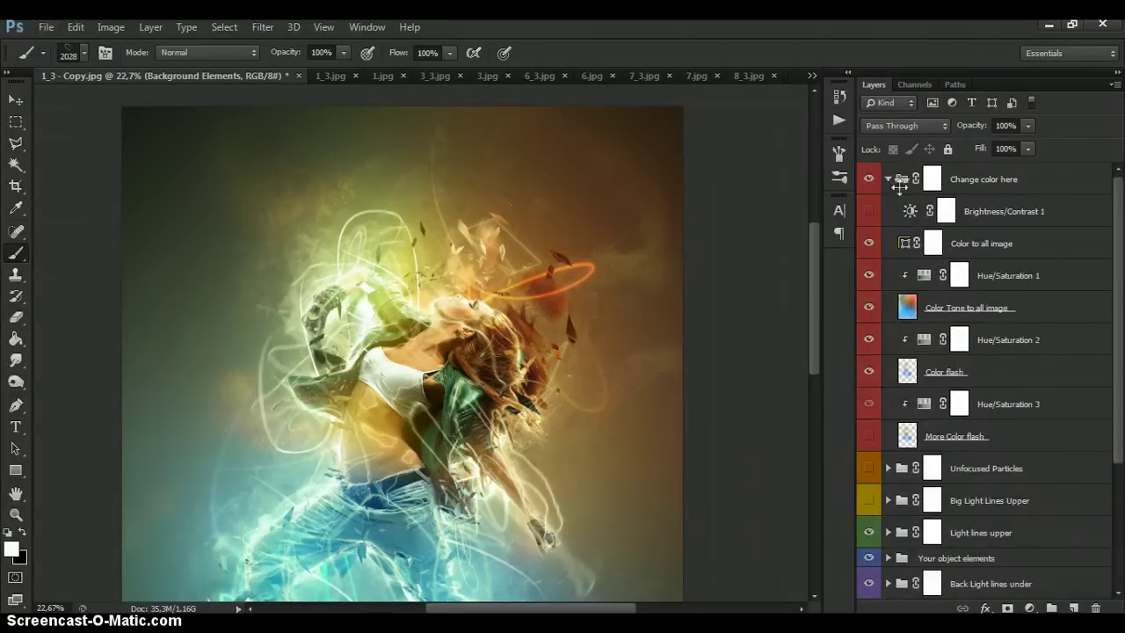
pyautogui.scroll(2, 461, 301)
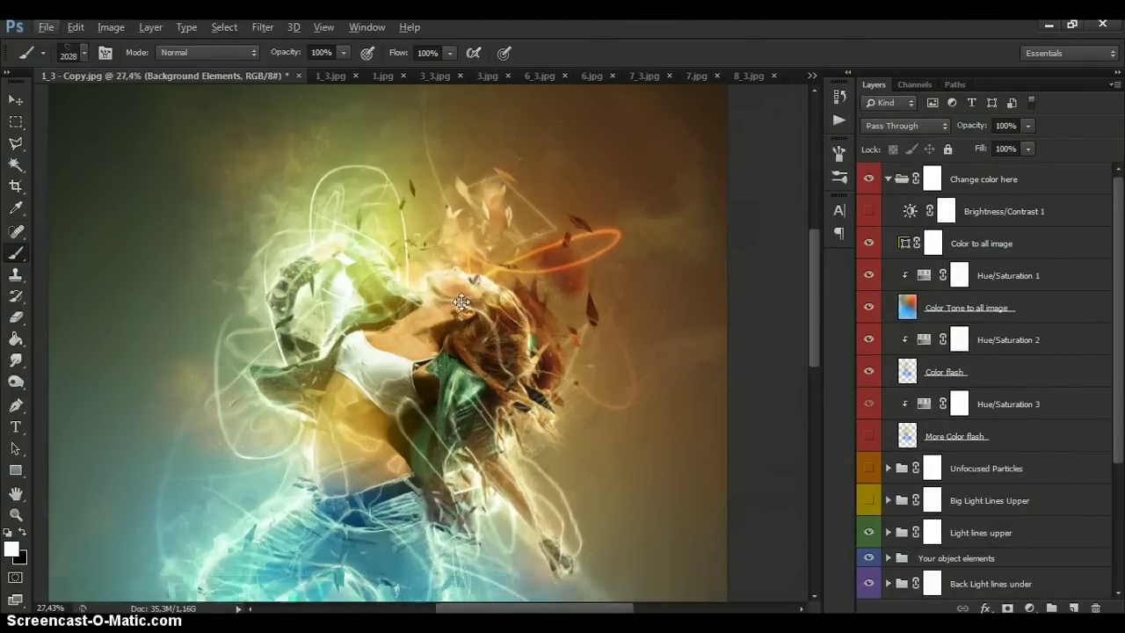
pyautogui.scroll(-3, 462, 302)
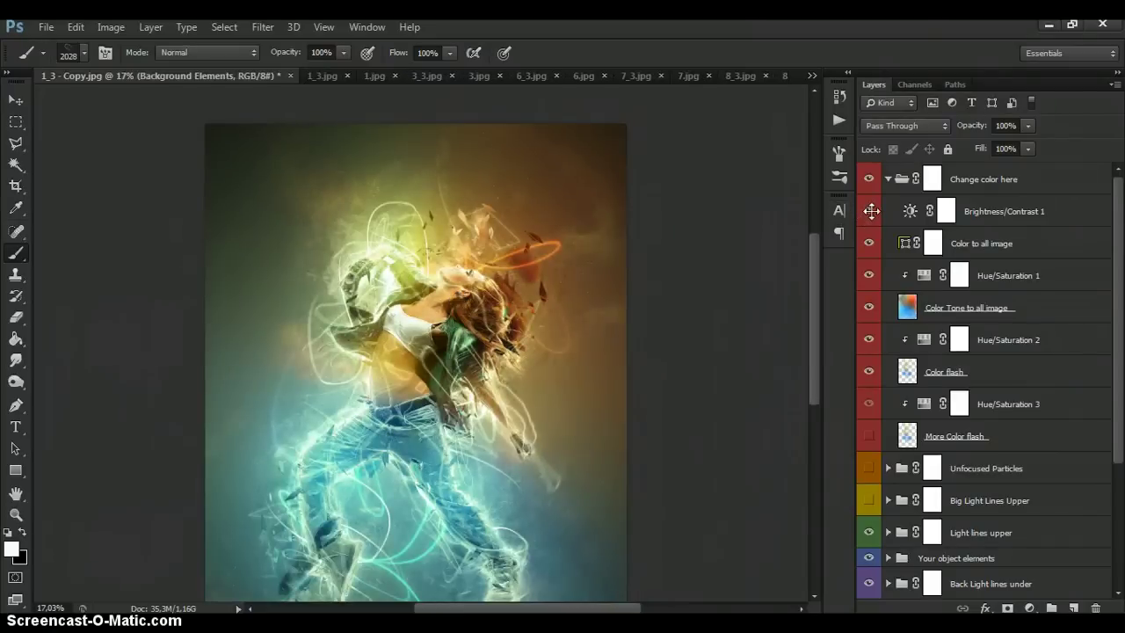
pyautogui.doubleClick(911, 210)
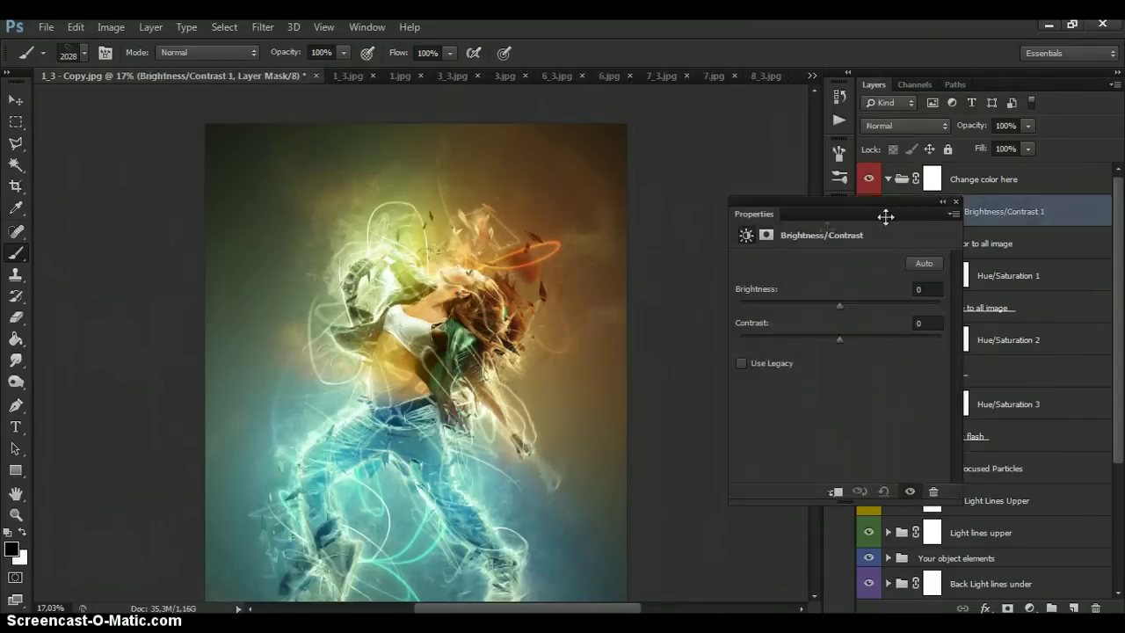
pyautogui.moveTo(837, 338); pyautogui.dragTo(905, 340)
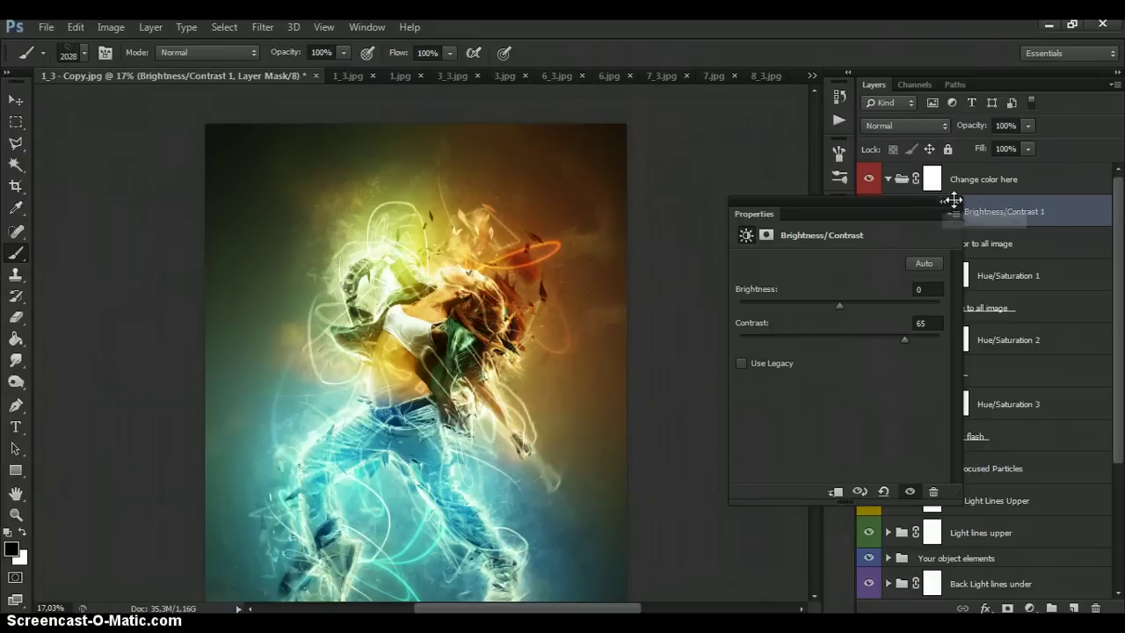
pyautogui.click(947, 202)
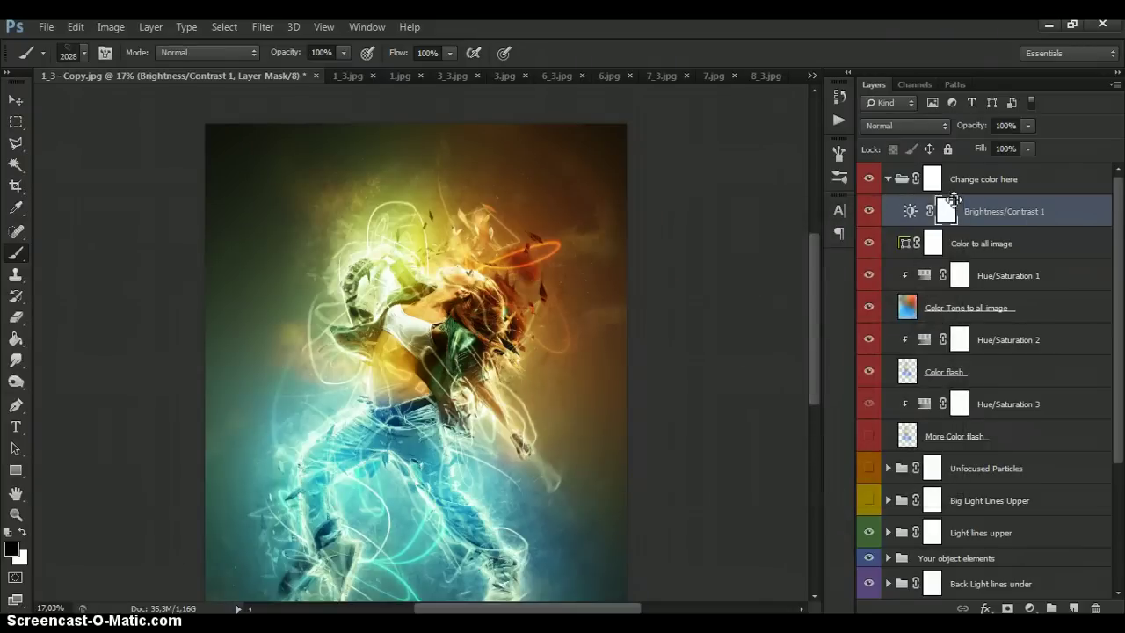
# Step: Set the Color to all image fill colour to purple #7800ff
pyautogui.doubleClick(903, 243)
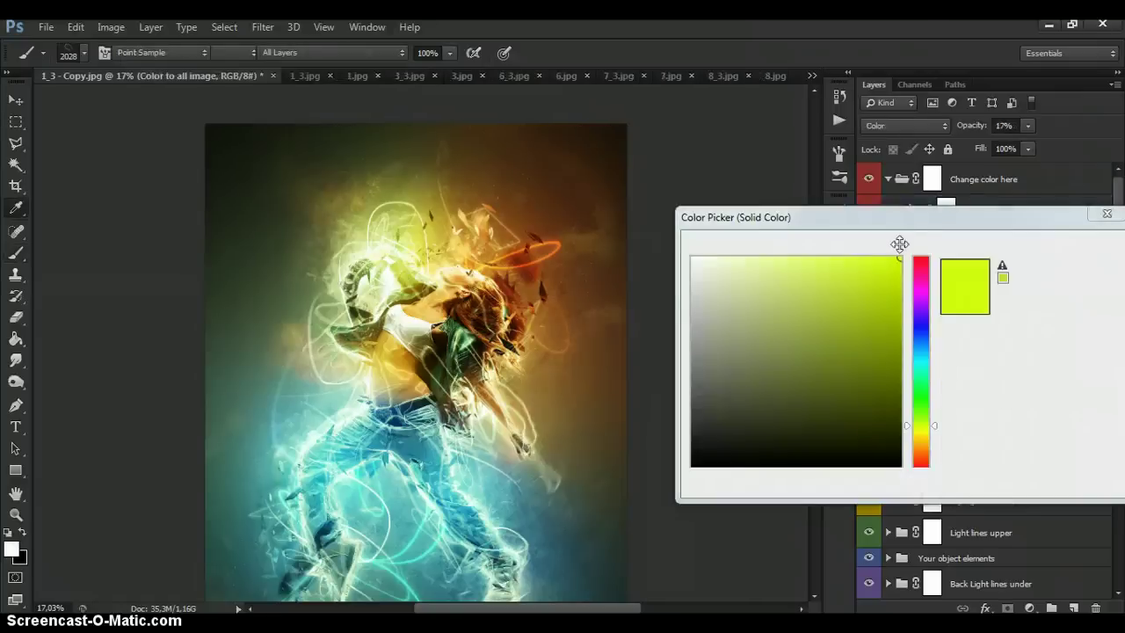
pyautogui.click(920, 277)
pyautogui.moveTo(919, 301); pyautogui.dragTo(921, 460)
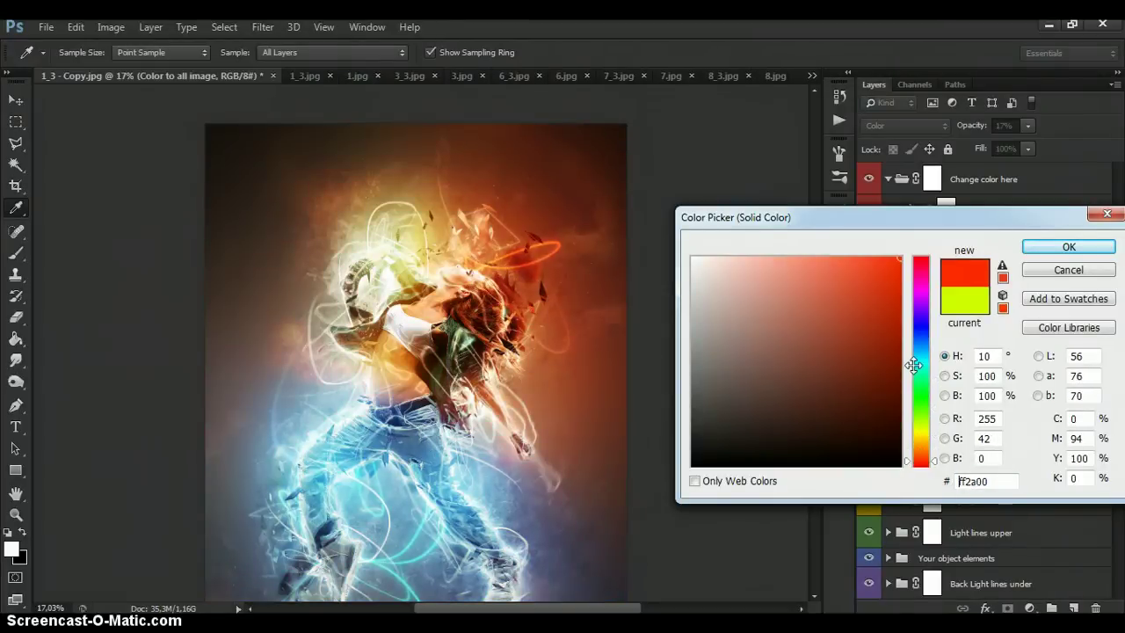
pyautogui.moveTo(914, 364); pyautogui.dragTo(918, 271)
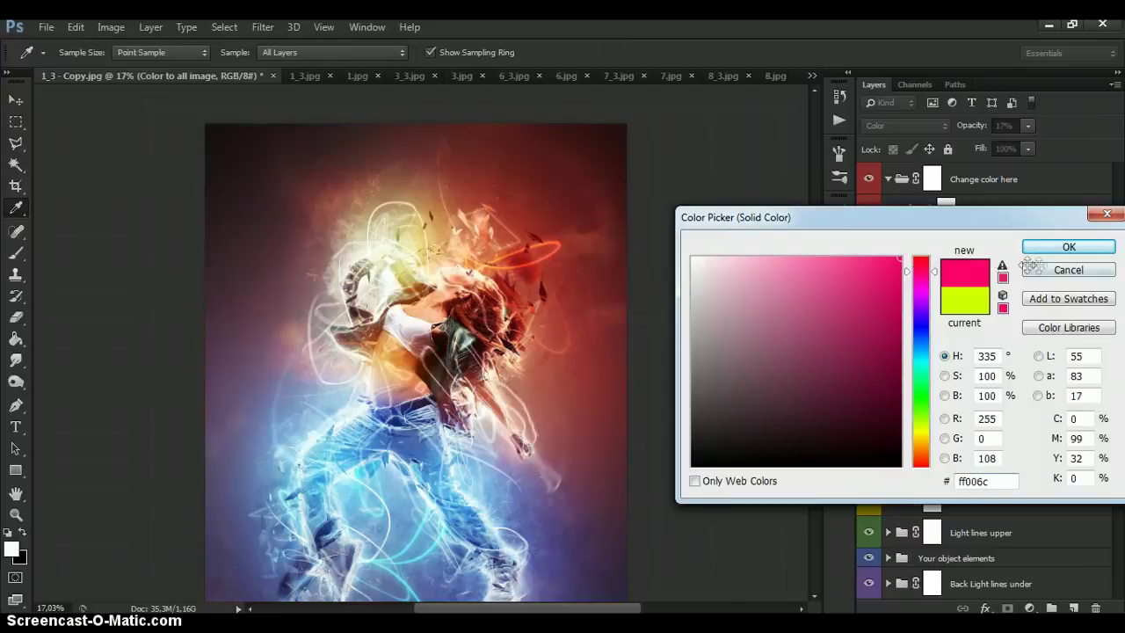
pyautogui.click(923, 309)
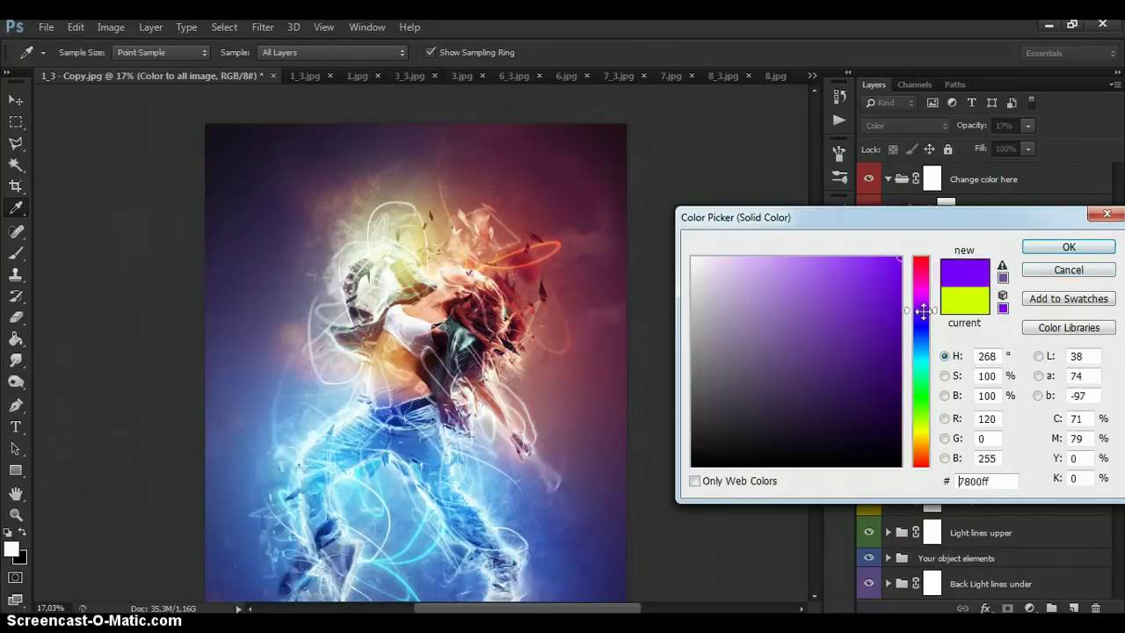
pyautogui.click(1050, 248)
# Step: Hide the Color Tone to all image layer, keeping Color flash visible
pyautogui.scroll(-1, 921, 275)
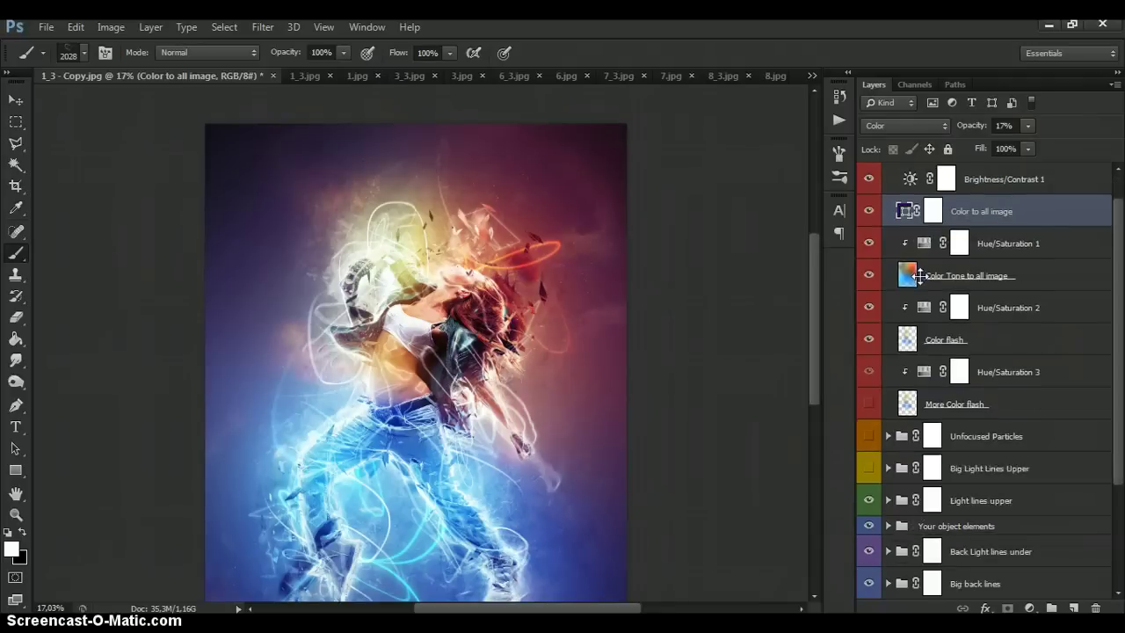
pyautogui.scroll(2, 413, 373)
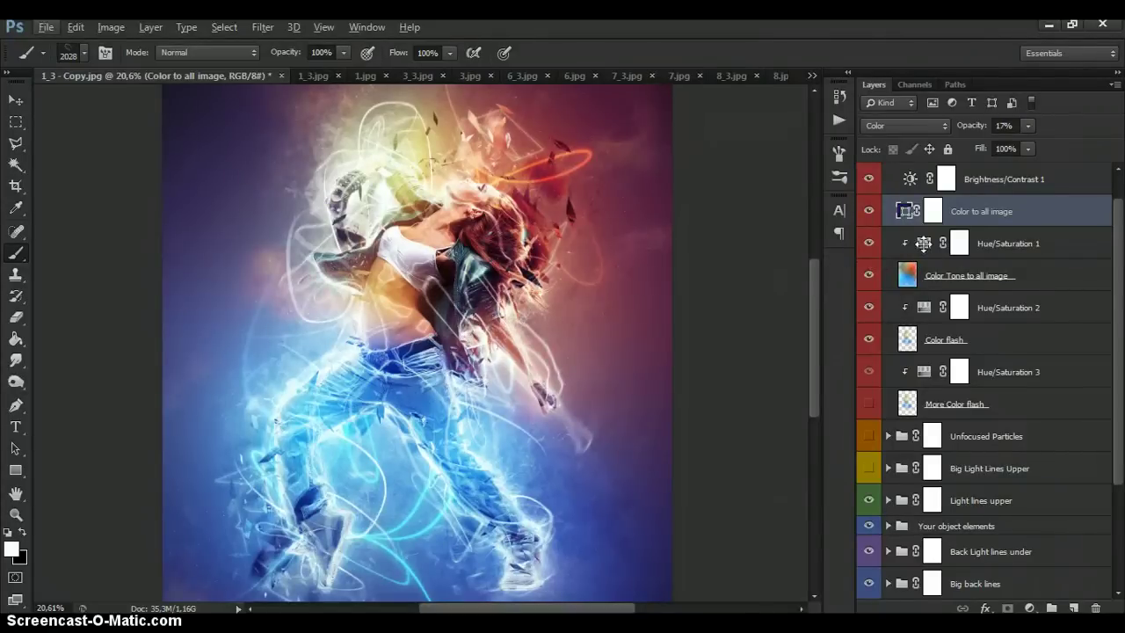
pyautogui.click(869, 275)
pyautogui.click(869, 340)
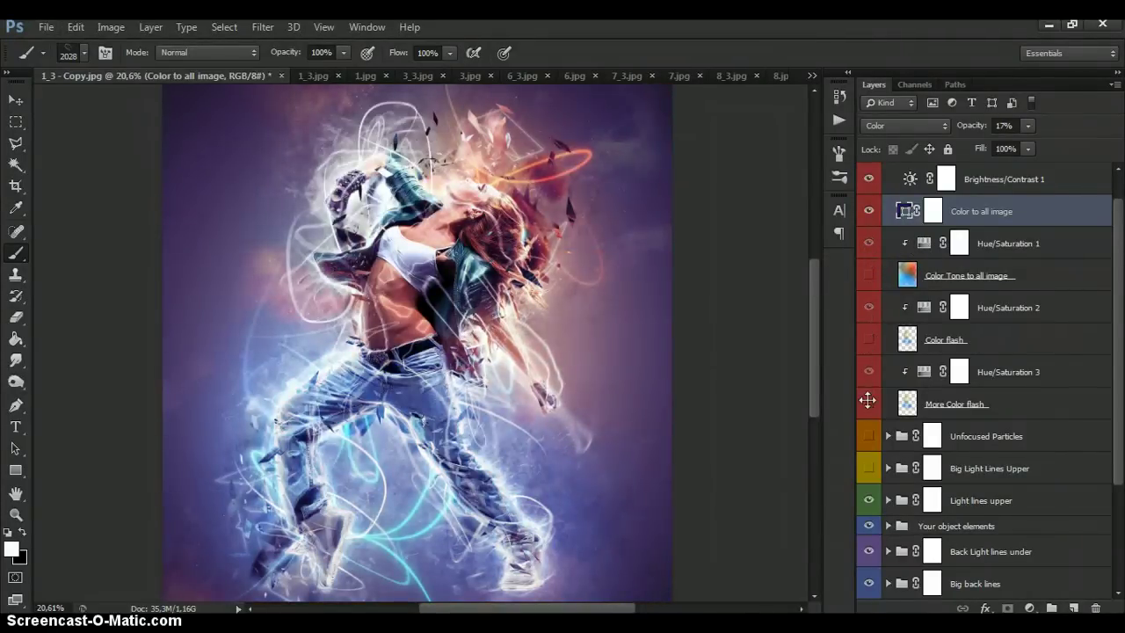
pyautogui.click(869, 338)
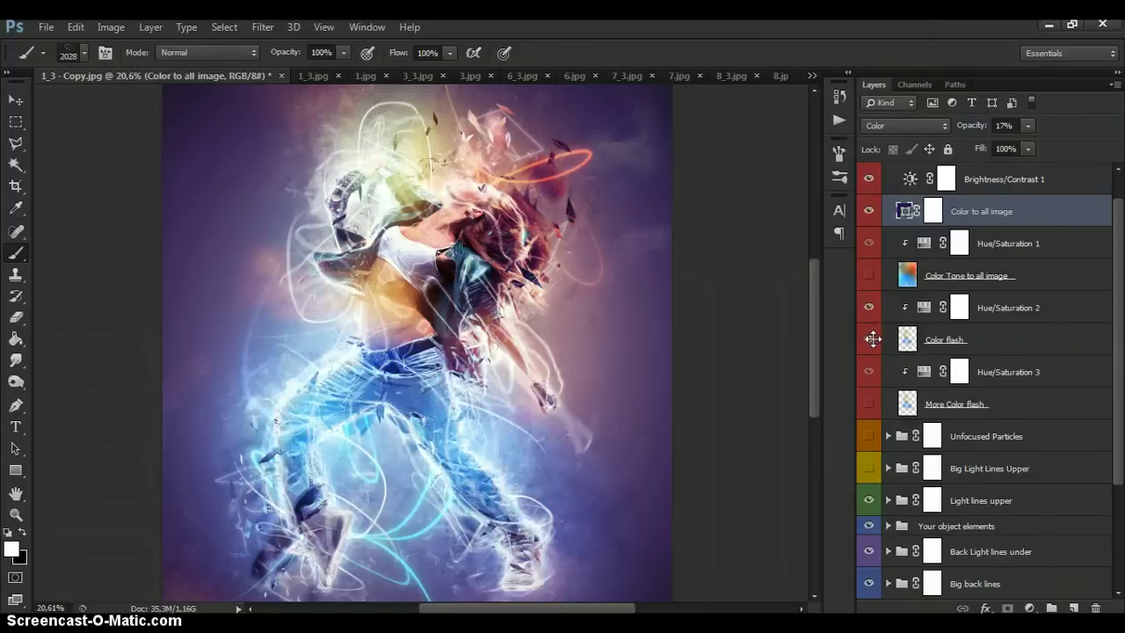
# Step: Shift Hue/Saturation 2's hue to +141 so the jeans turn pink
pyautogui.doubleClick(924, 307)
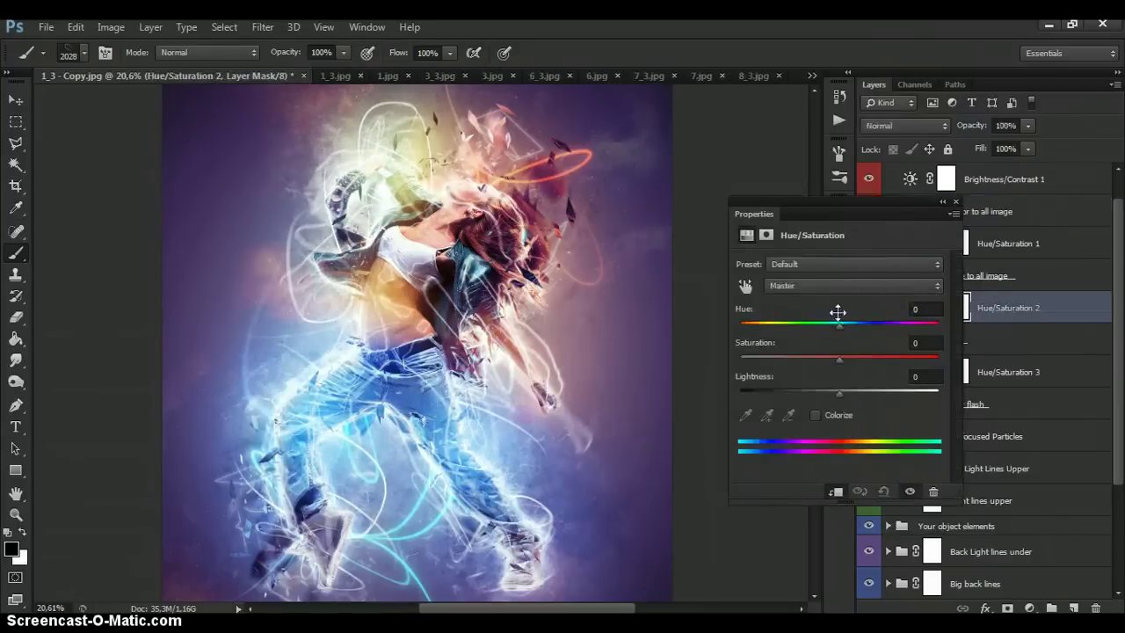
pyautogui.moveTo(840, 322); pyautogui.dragTo(924, 323)
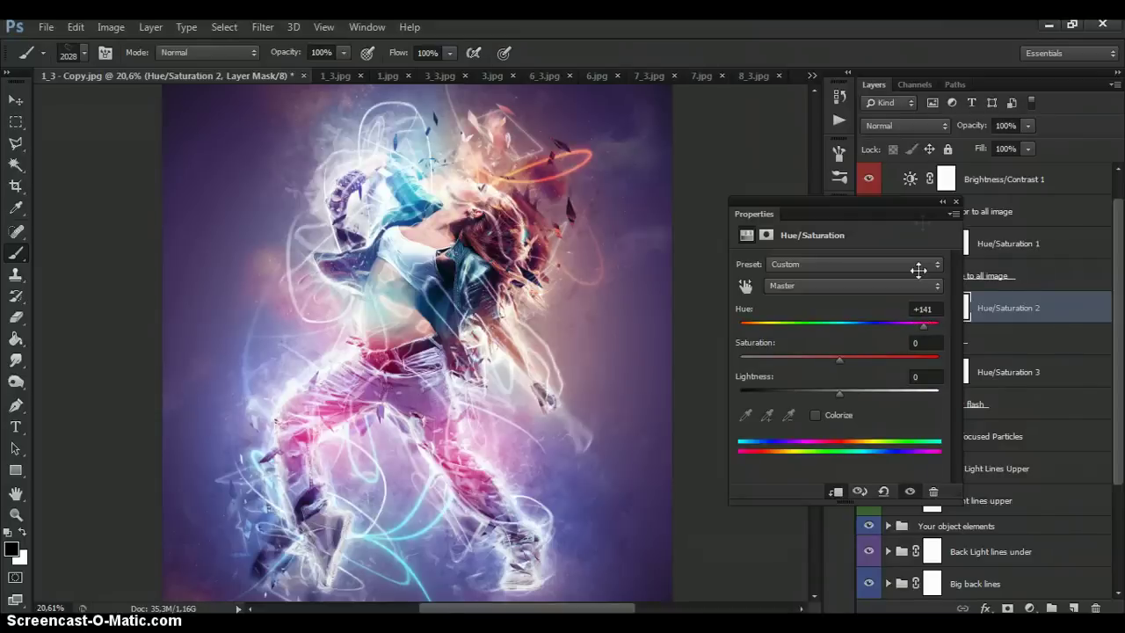
pyautogui.click(955, 201)
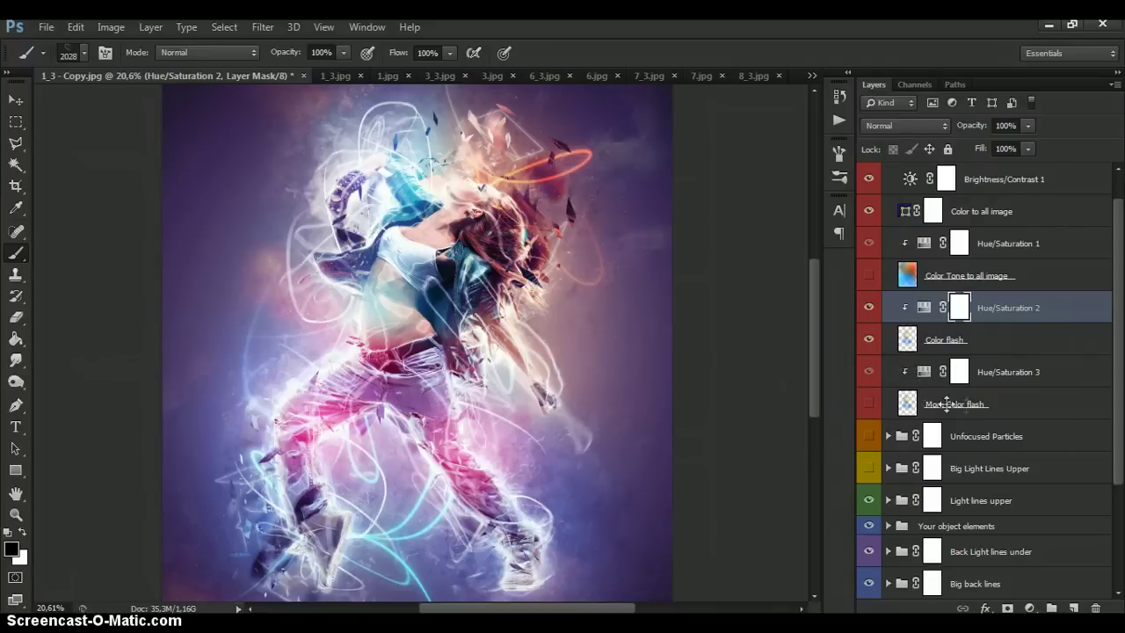
# Step: Show Hue/Saturation 3 at hue +35 and move the More Color flash glow right and down
pyautogui.click(869, 403)
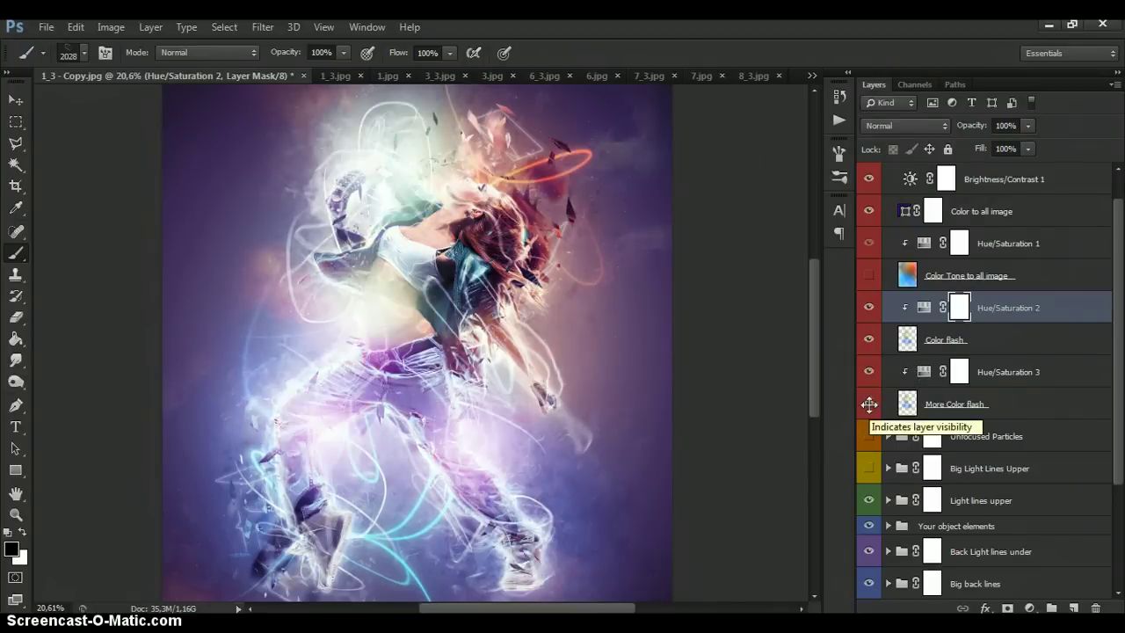
pyautogui.doubleClick(925, 370)
pyautogui.moveTo(839, 323); pyautogui.dragTo(874, 324)
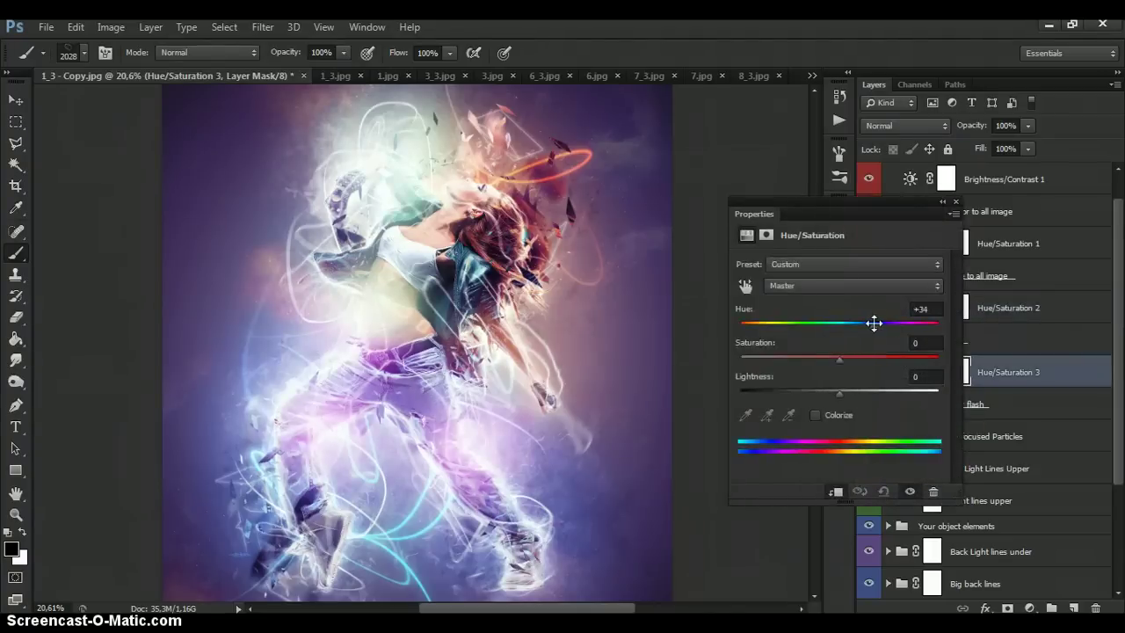
pyautogui.click(955, 203)
pyautogui.click(907, 404)
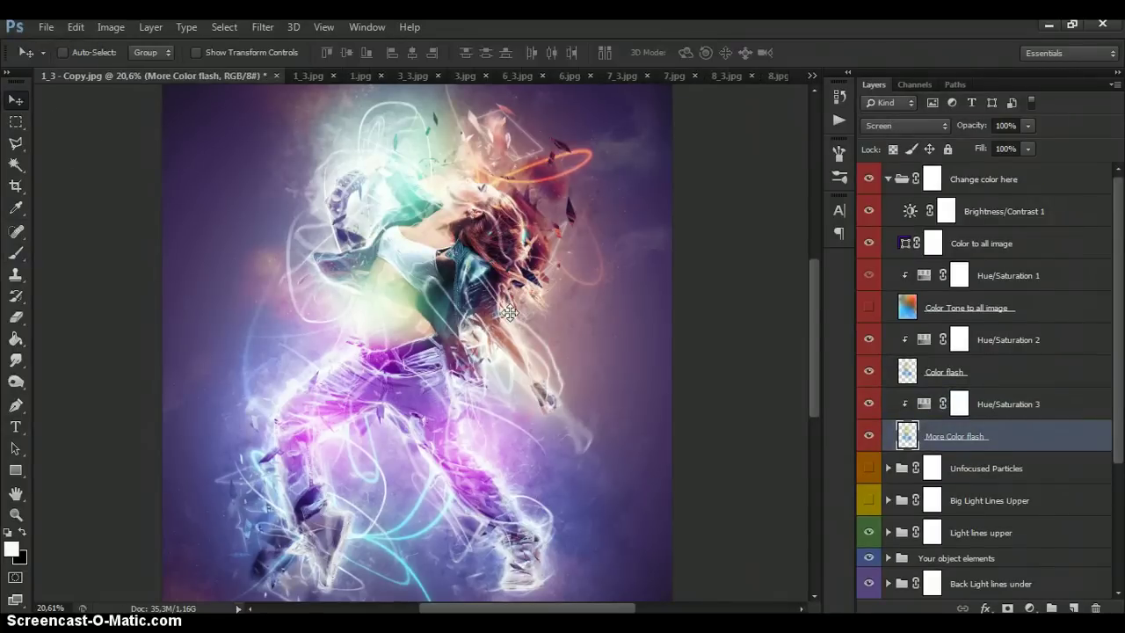
pyautogui.moveTo(448, 351); pyautogui.dragTo(488, 377)
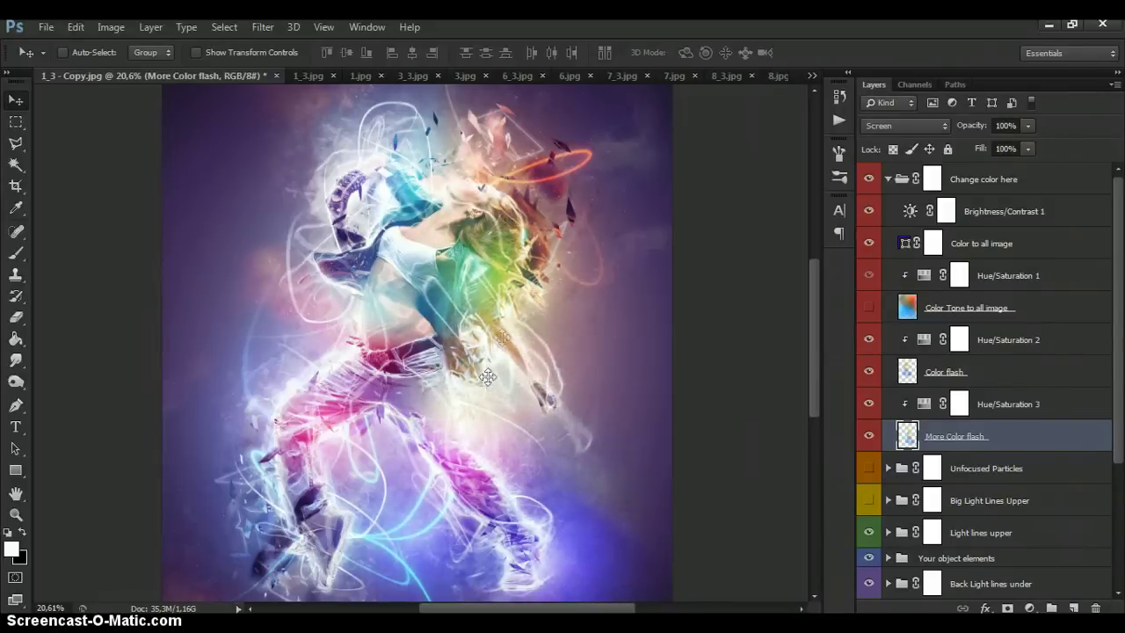
# Step: Shift Hue/Saturation 3's hue back toward magenta and green
pyautogui.doubleClick(924, 403)
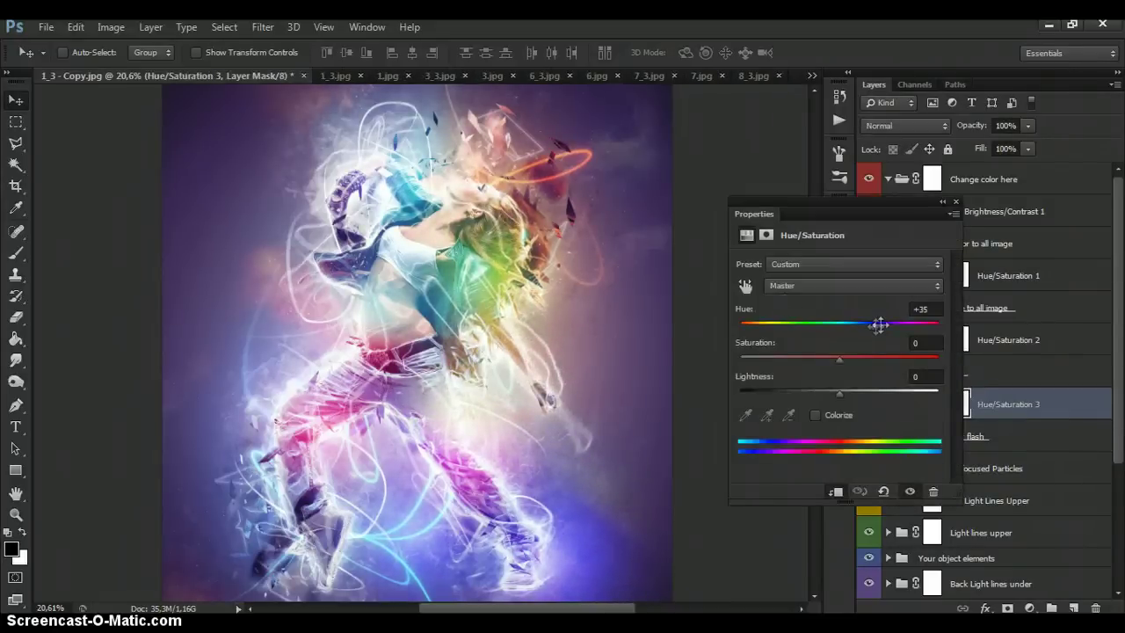
pyautogui.moveTo(879, 326); pyautogui.dragTo(761, 323)
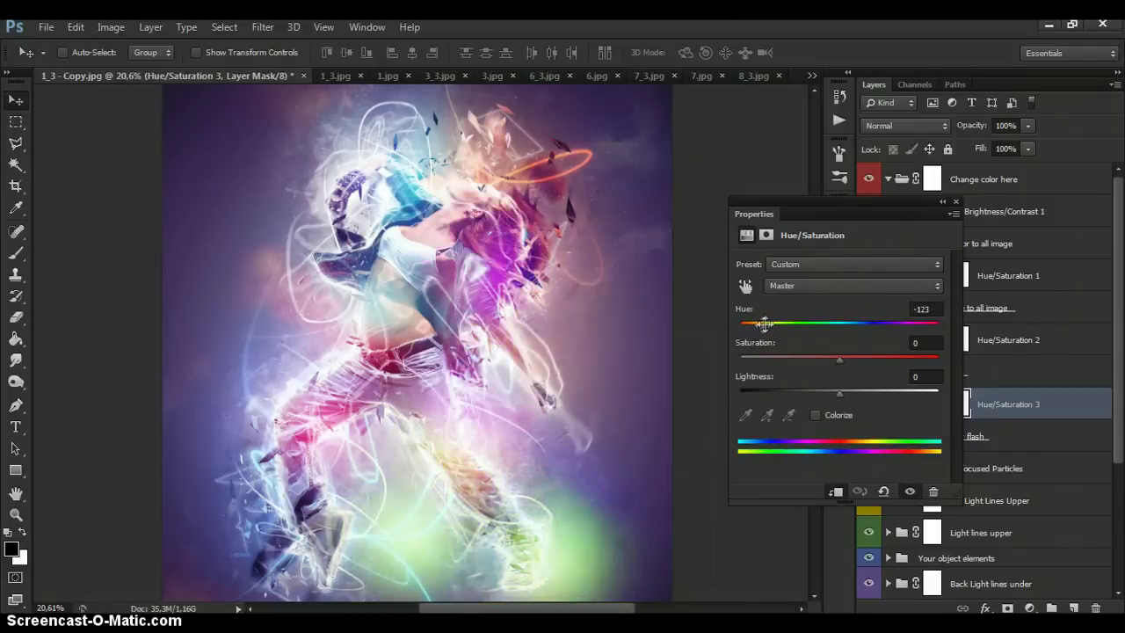
pyautogui.click(955, 201)
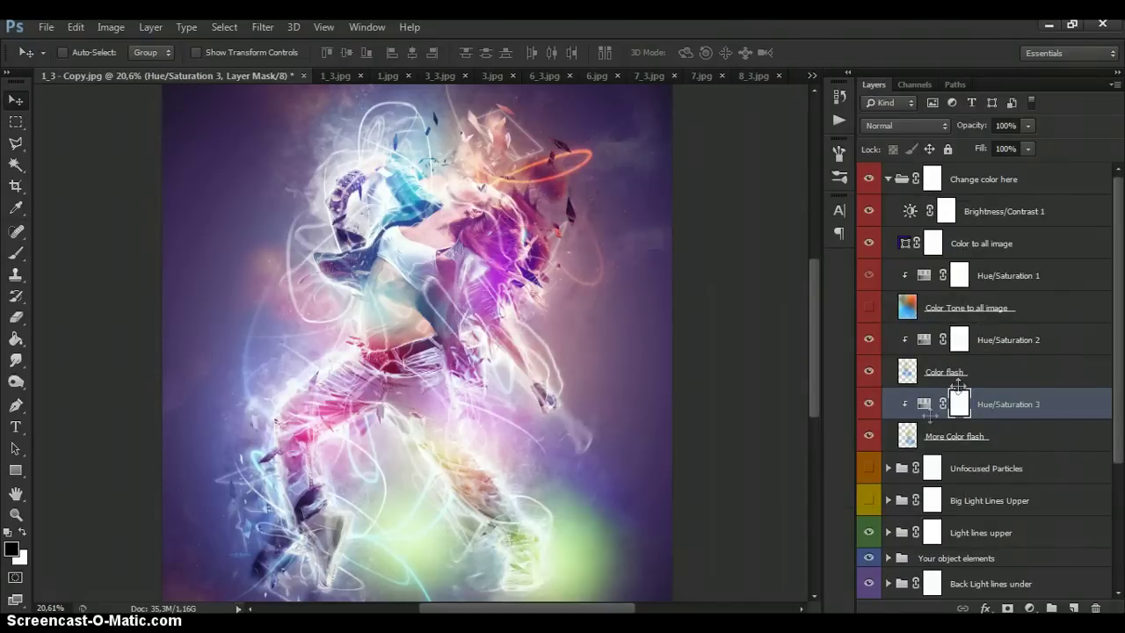
# Step: Erase the yellow-green More Color flash glow around the legs and collapse Change color here
pyautogui.click(909, 431)
pyautogui.click(16, 316)
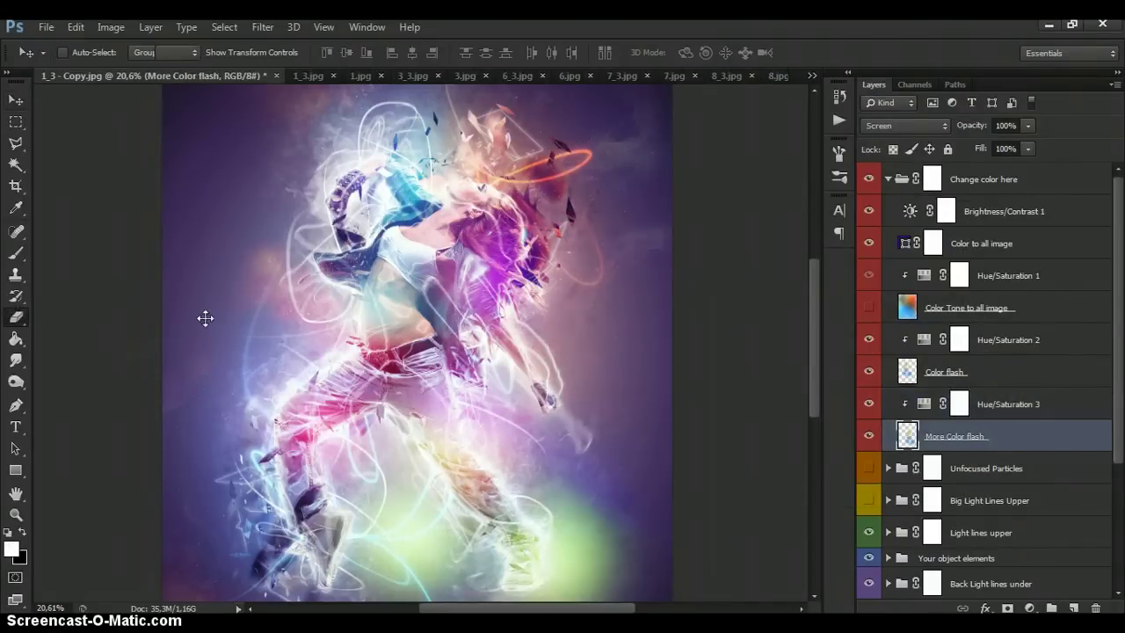
pyautogui.scroll(-2, 205, 319)
pyautogui.moveTo(504, 406)
pyautogui.mouseDown()
pyautogui.moveTo(415, 506)
pyautogui.moveTo(399, 471)
pyautogui.moveTo(372, 490)
pyautogui.moveTo(403, 442)
pyautogui.moveTo(575, 412)
pyautogui.moveTo(603, 447)
pyautogui.moveTo(571, 539)
pyautogui.mouseUp()
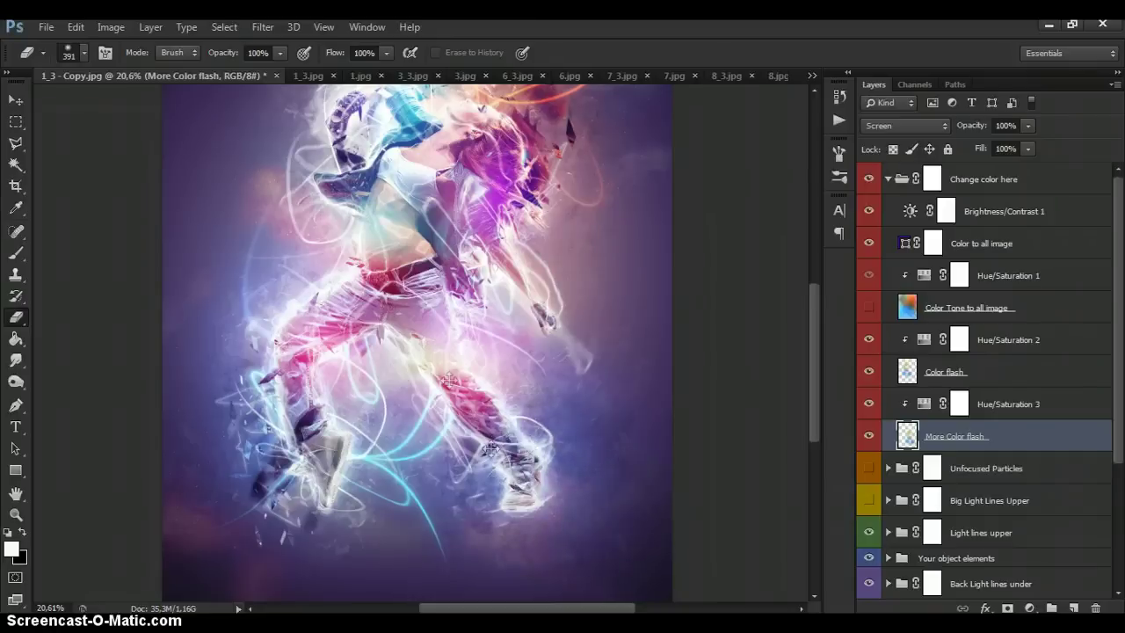
pyautogui.scroll(-3, 580, 193)
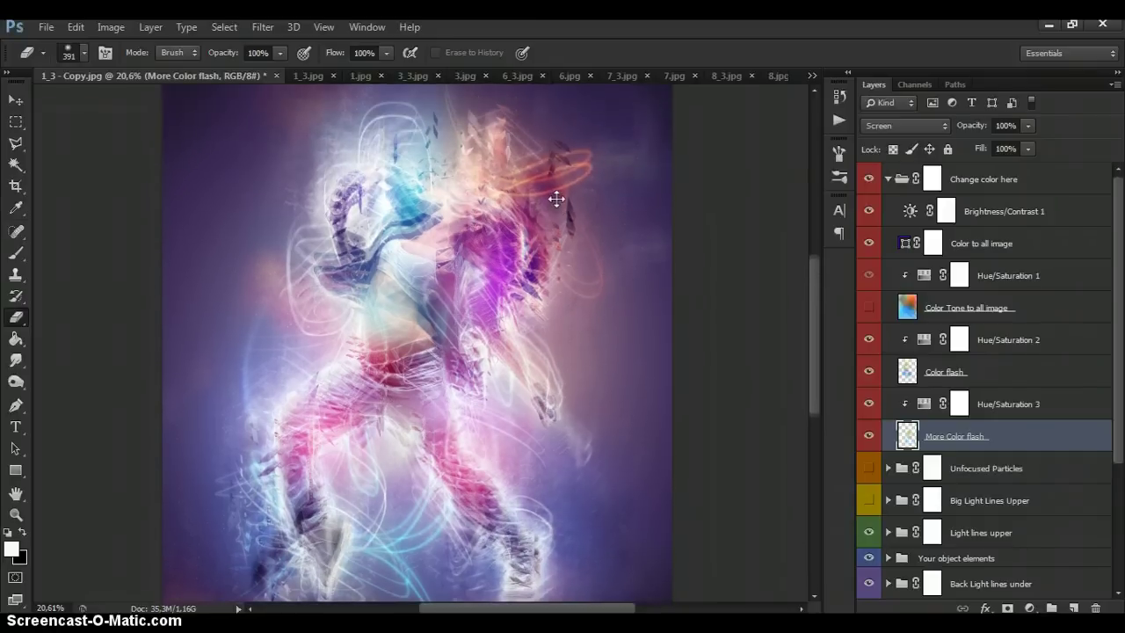
pyautogui.scroll(2, 455, 229)
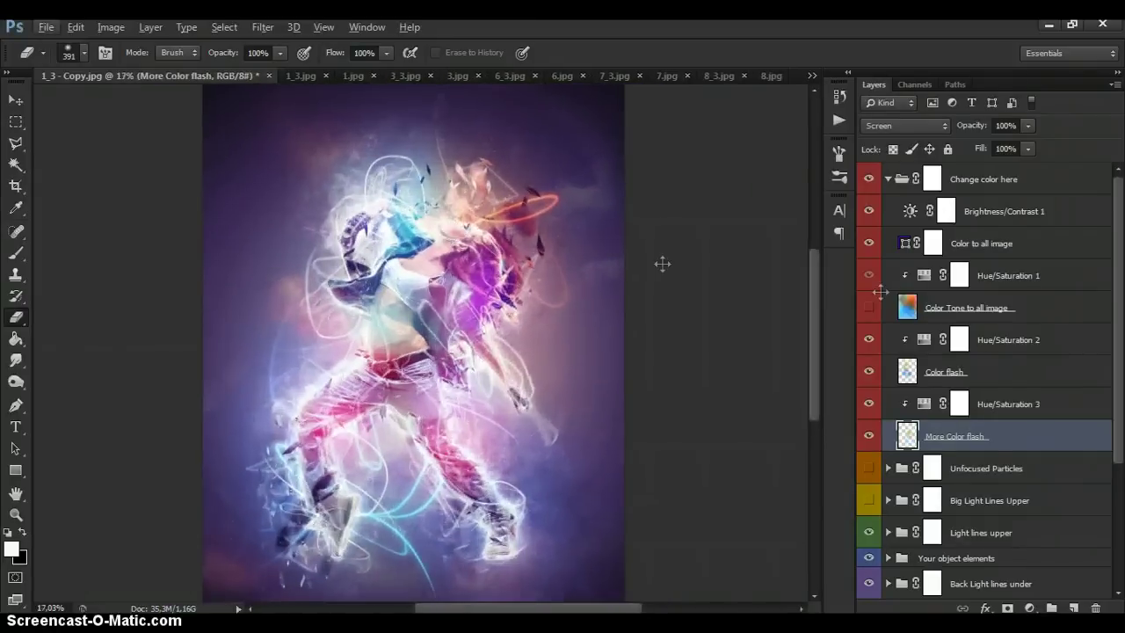
pyautogui.click(888, 178)
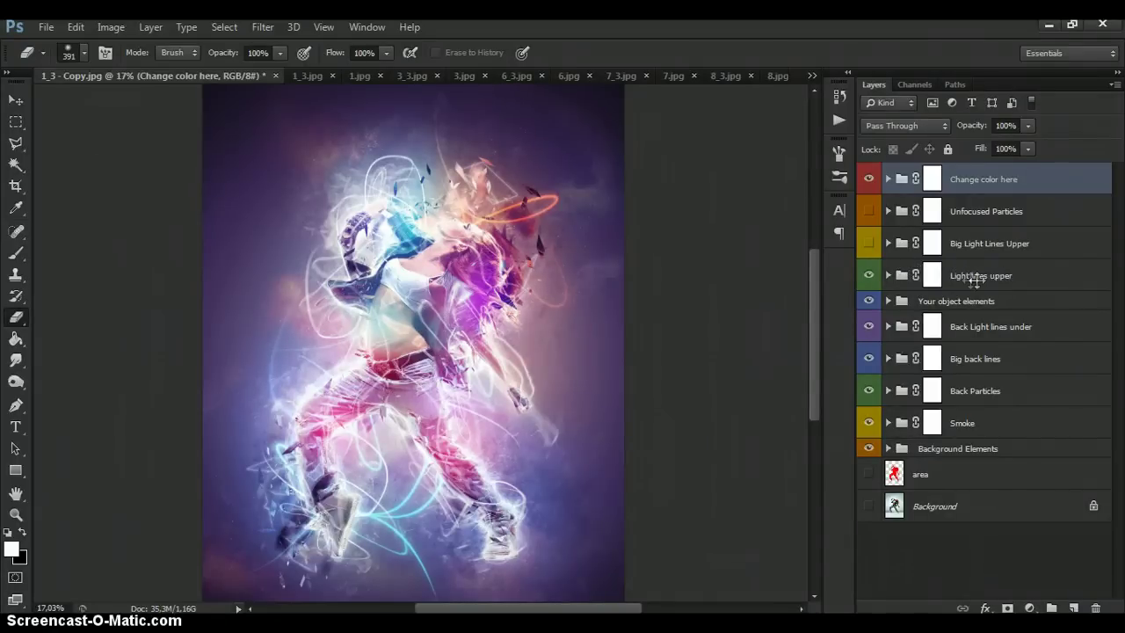
# Step: Move the Line 1, Line 2 and Line 3 streaks in Light lines upper to new spots
pyautogui.click(889, 275)
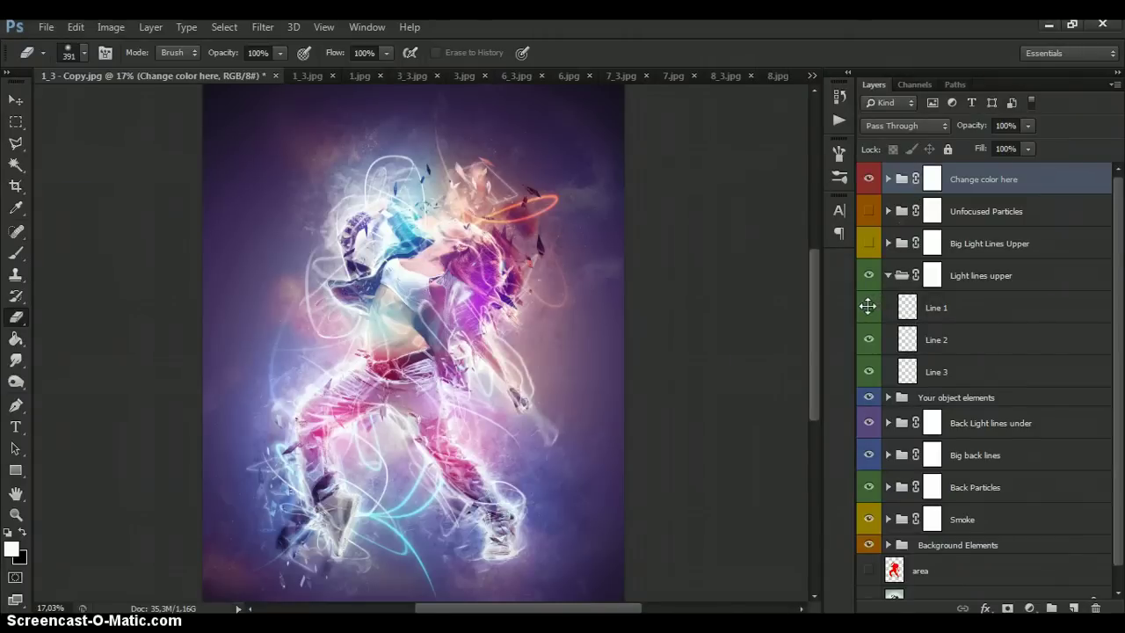
pyautogui.click(869, 370)
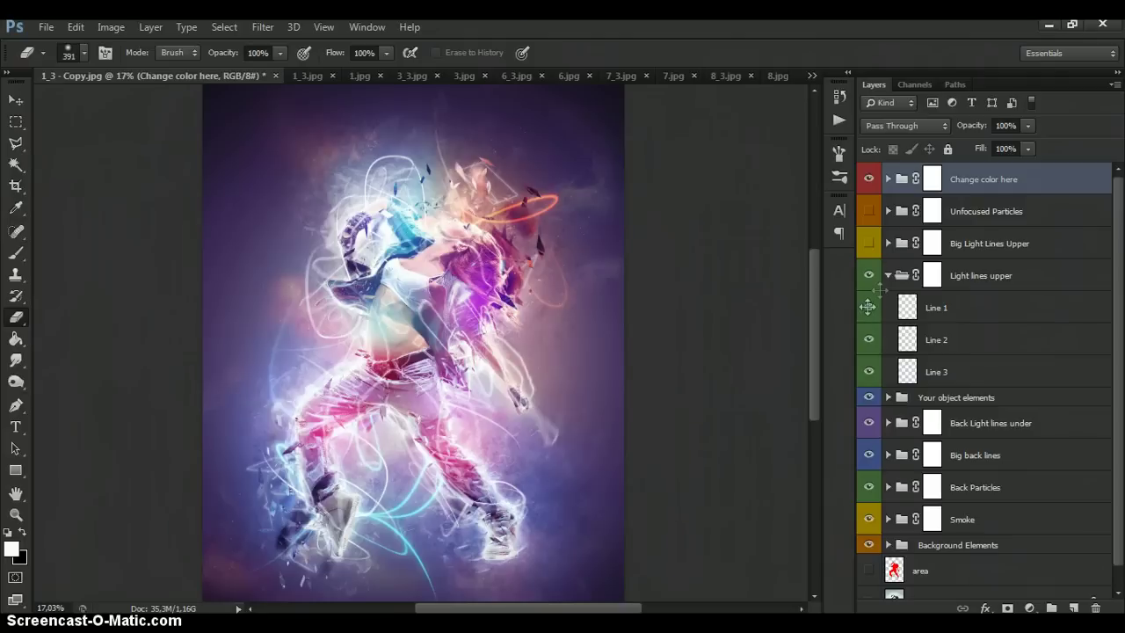
pyautogui.click(896, 276)
pyautogui.click(14, 102)
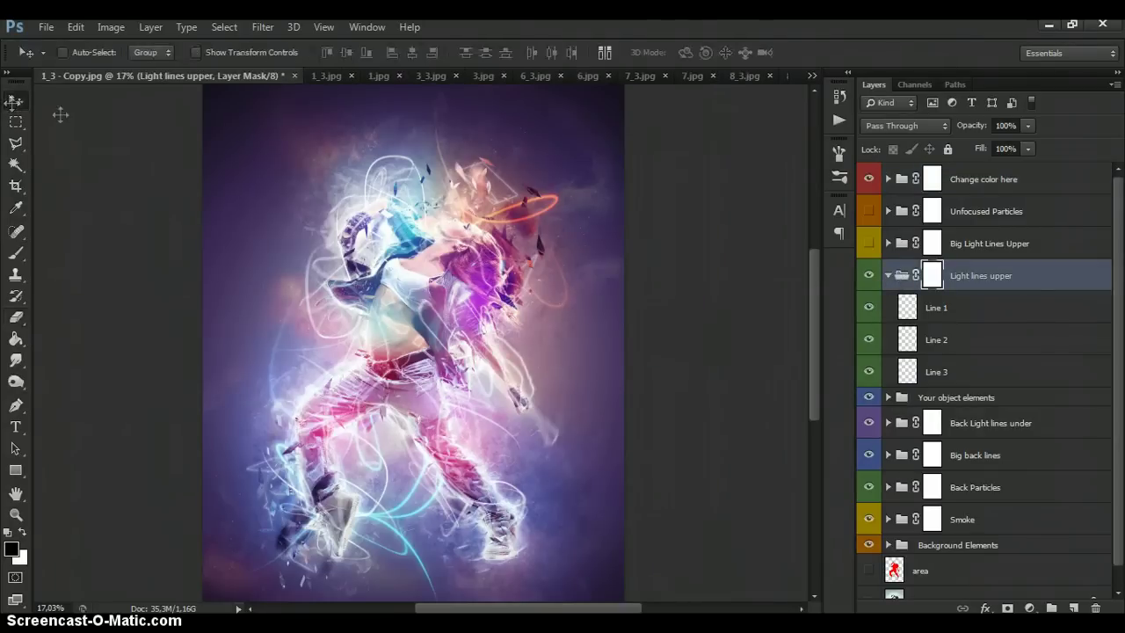
pyautogui.click(905, 308)
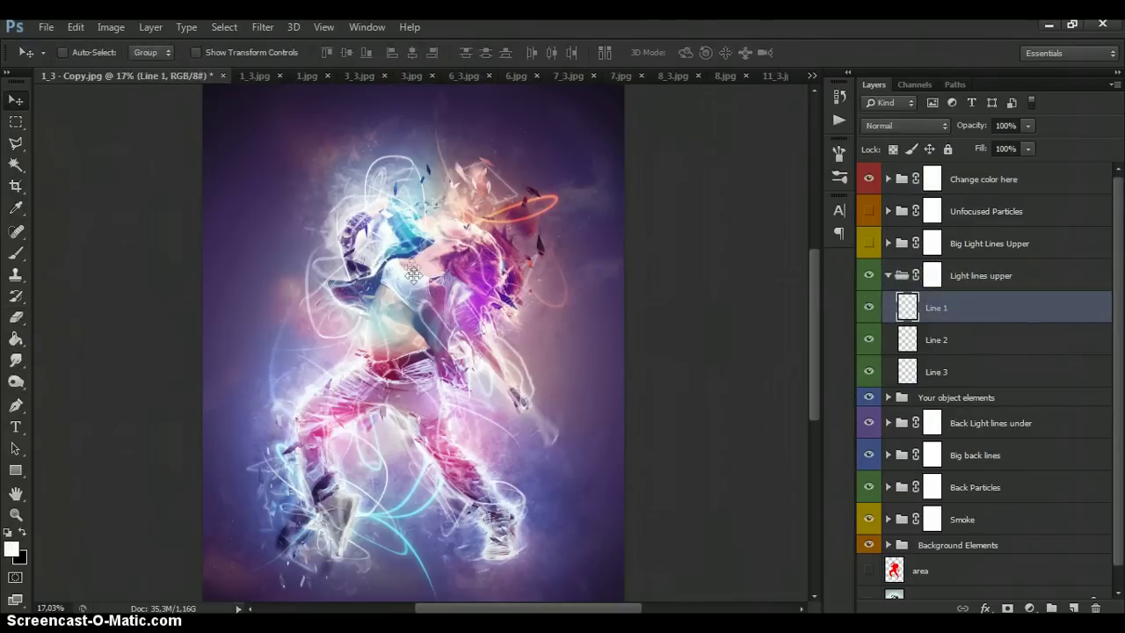
pyautogui.moveTo(413, 274); pyautogui.dragTo(429, 257)
pyautogui.click(902, 334)
pyautogui.click(907, 371)
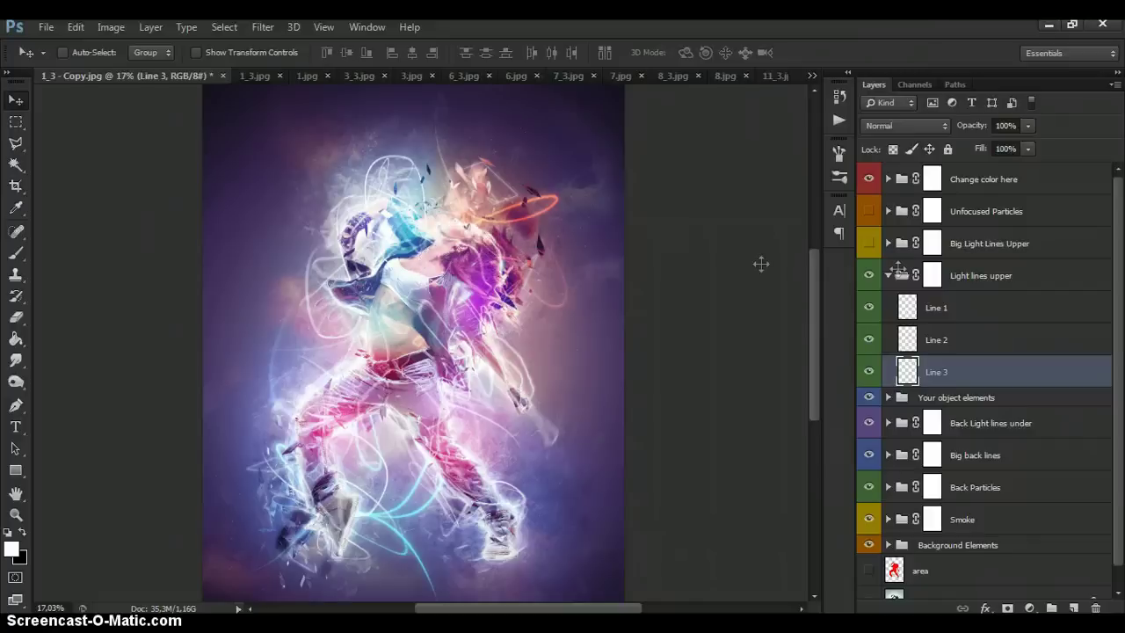
pyautogui.click(887, 275)
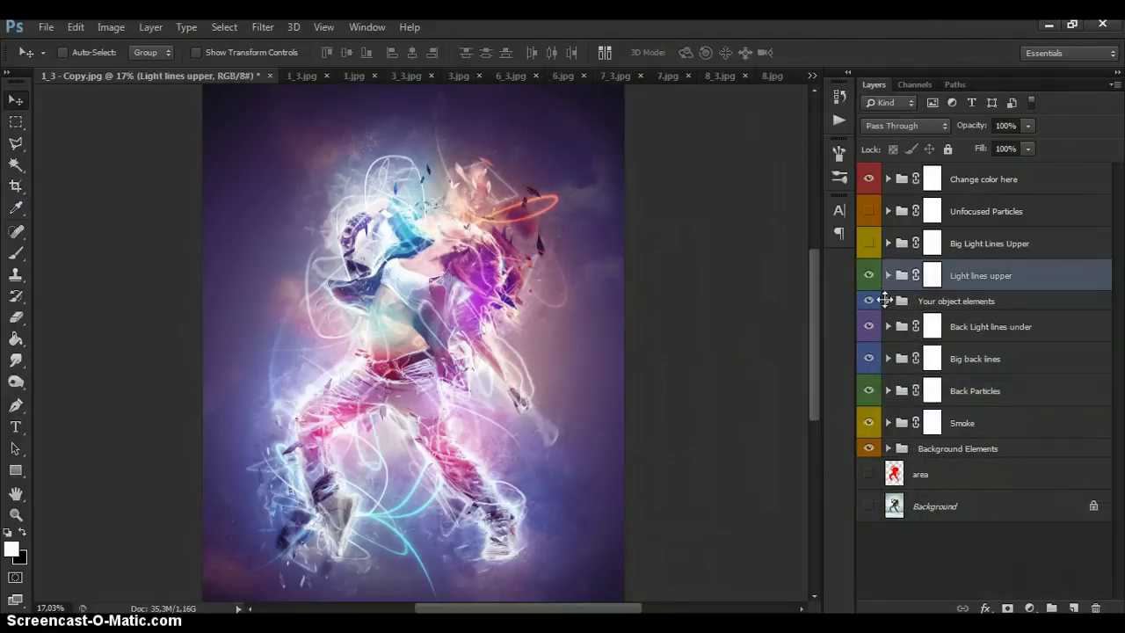
pyautogui.hotkey('ctrl', '+')
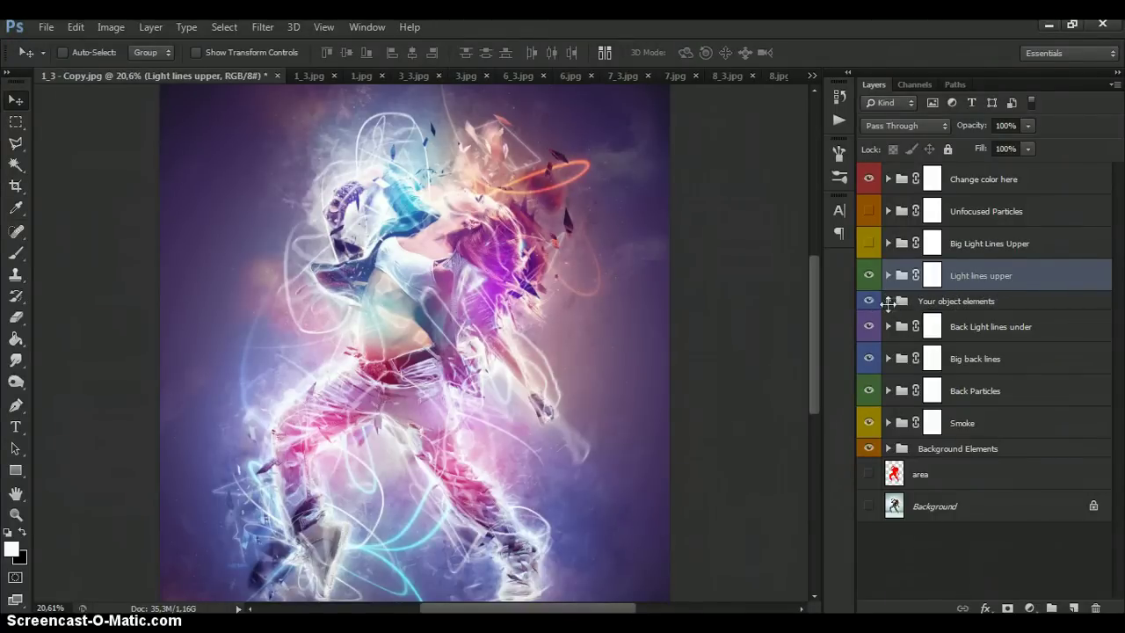
# Step: Expand Your object elements and check the Your Object dancer layer's contribution
pyautogui.click(887, 301)
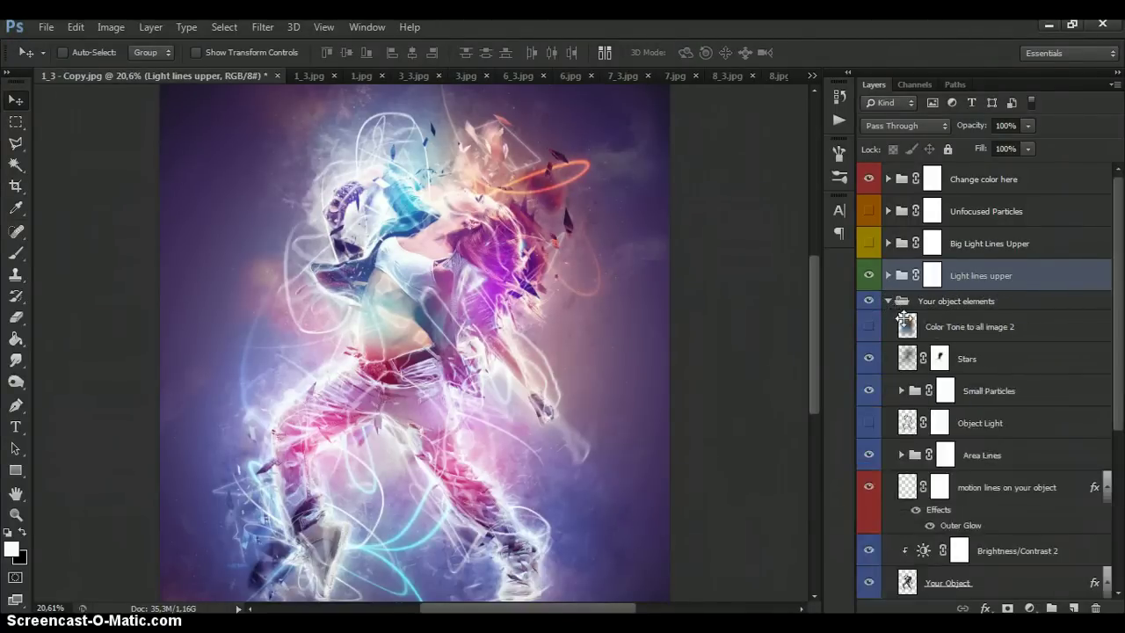
pyautogui.scroll(-6, 904, 319)
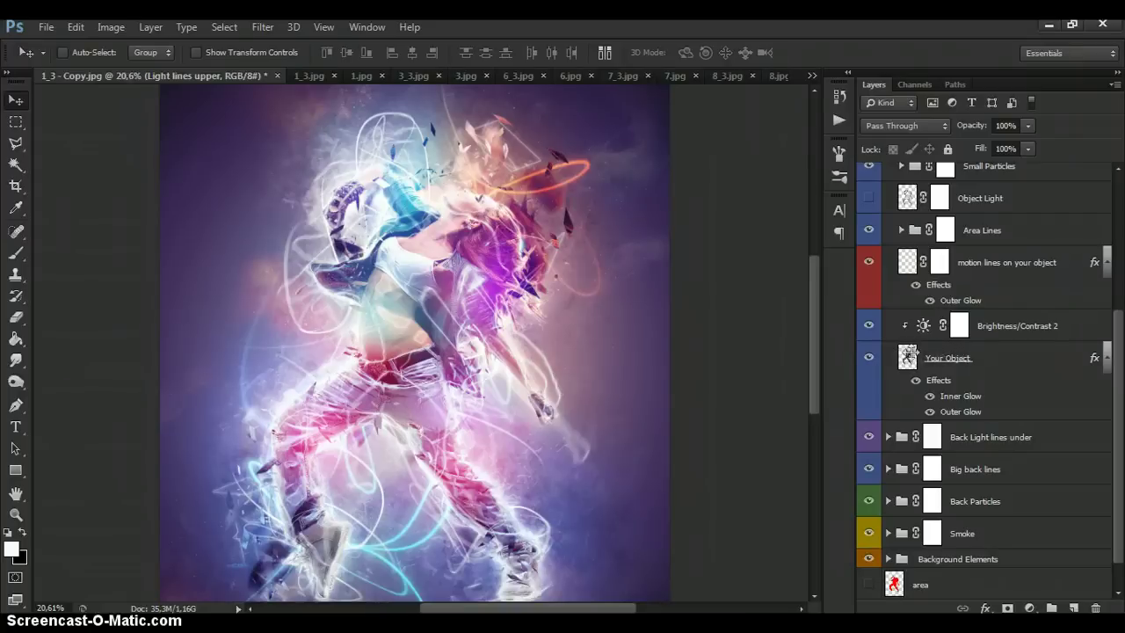
pyautogui.click(907, 354)
pyautogui.click(868, 356)
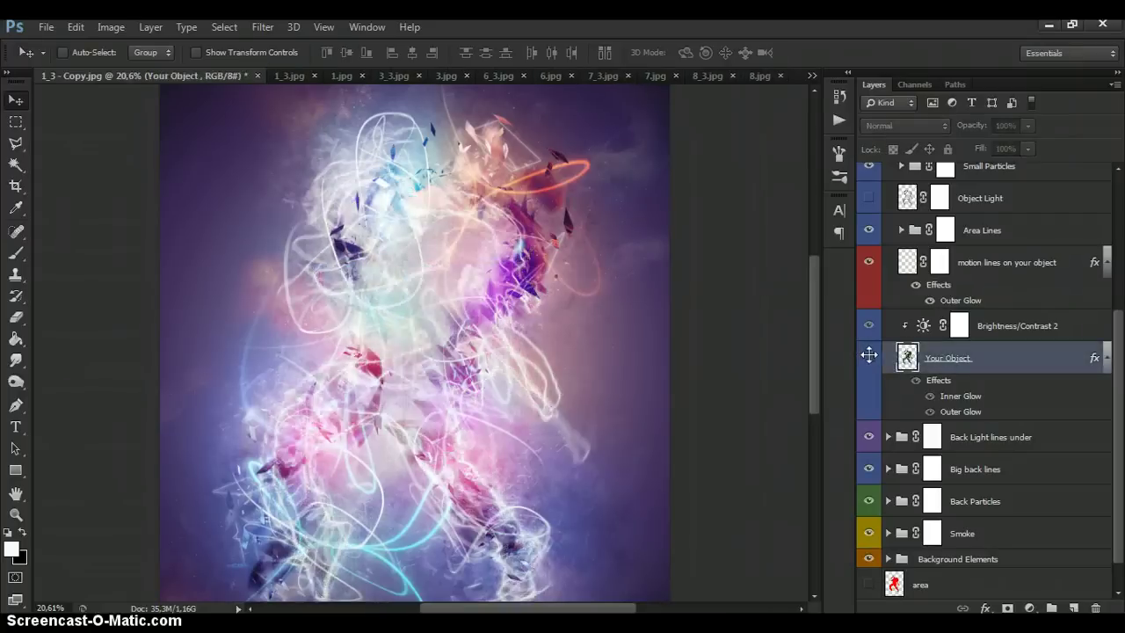
pyautogui.click(869, 355)
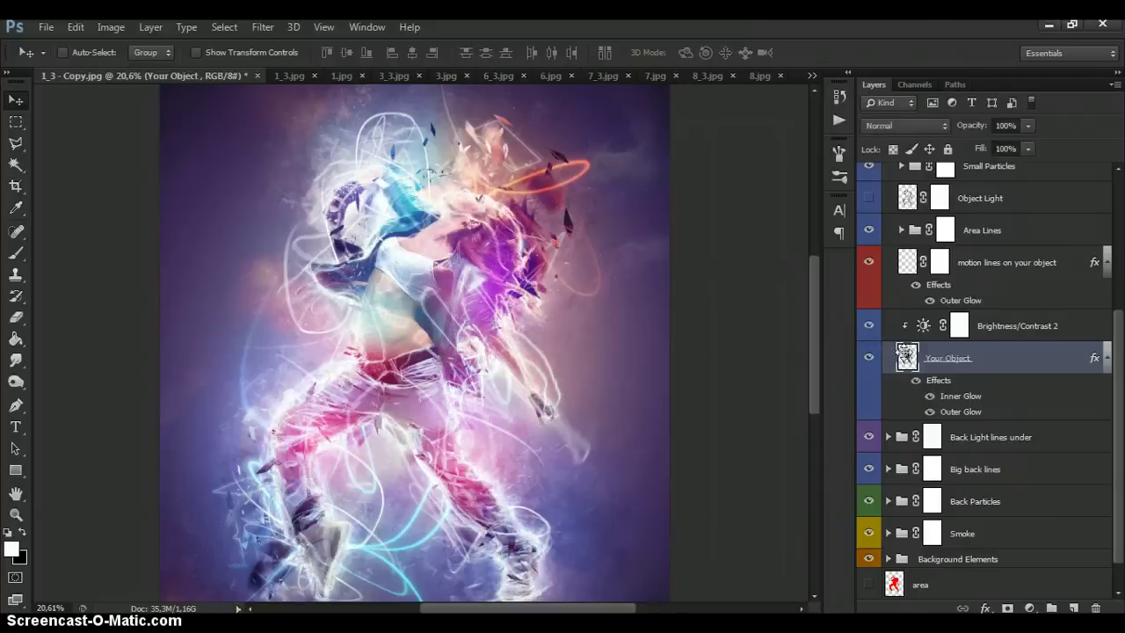
# Step: Set Brightness/Contrast 2 to brightness 0 and contrast 0
pyautogui.doubleClick(958, 324)
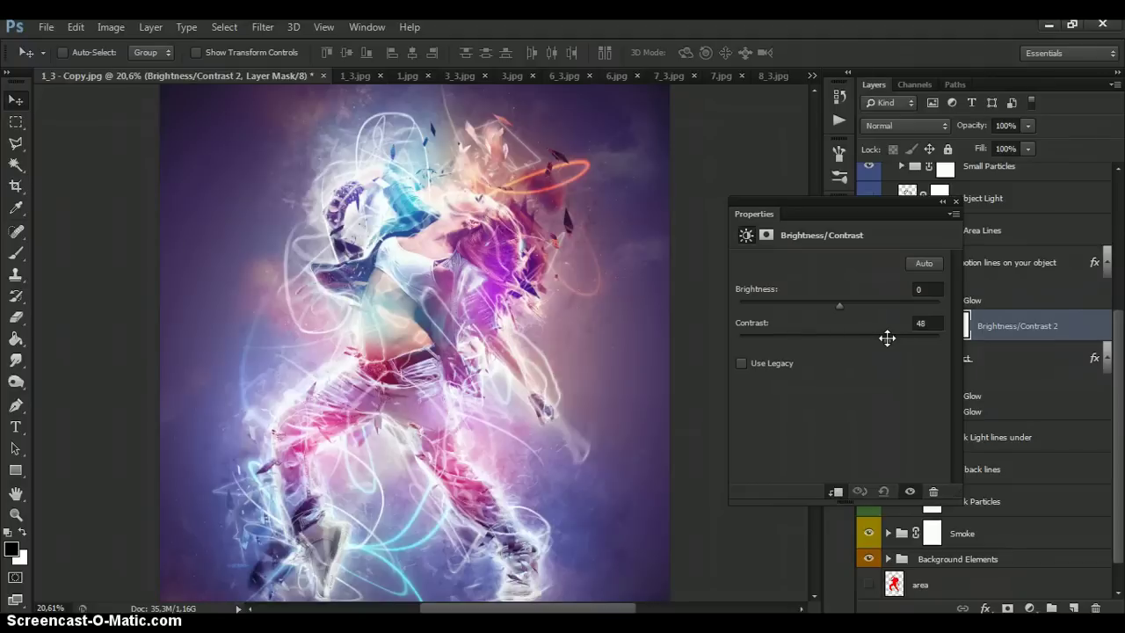
pyautogui.moveTo(779, 339); pyautogui.dragTo(840, 315)
pyautogui.moveTo(857, 305)
pyautogui.mouseDown()
pyautogui.moveTo(877, 304)
pyautogui.moveTo(855, 307)
pyautogui.mouseUp()
pyautogui.click(926, 290)
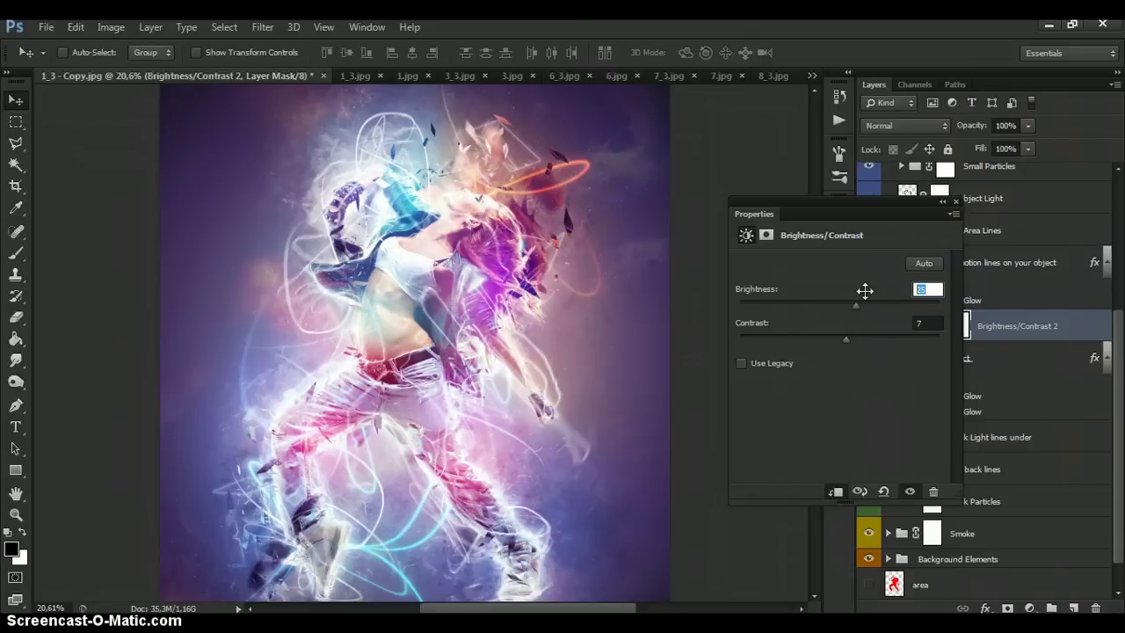
pyautogui.write('0')
pyautogui.press('Tab')
pyautogui.write('0')
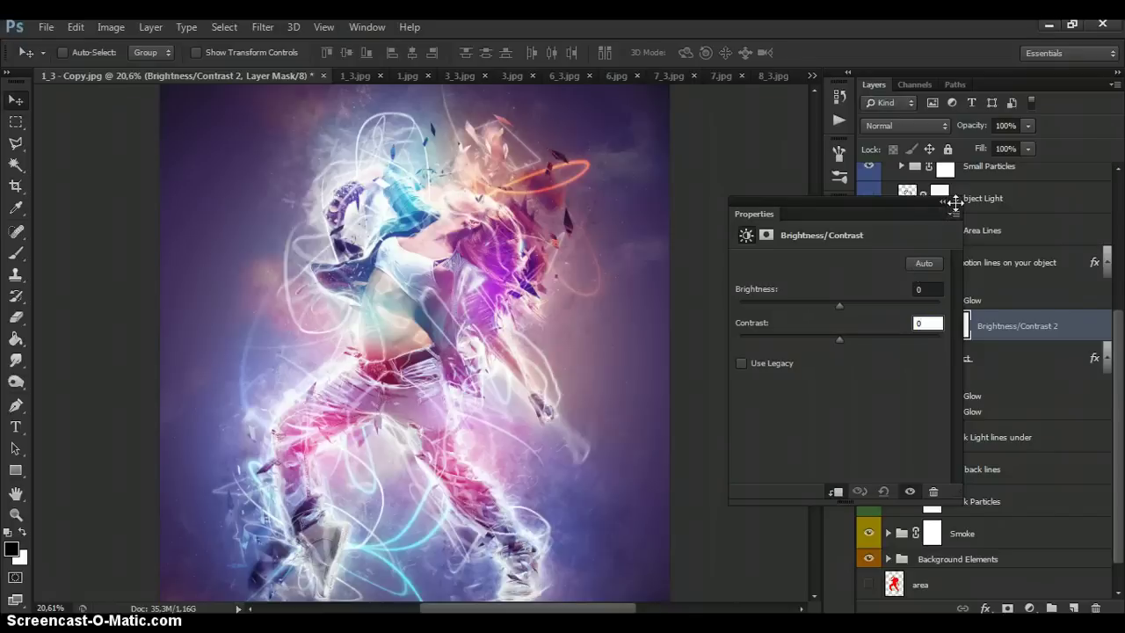
pyautogui.click(954, 204)
pyautogui.scroll(2, 929, 296)
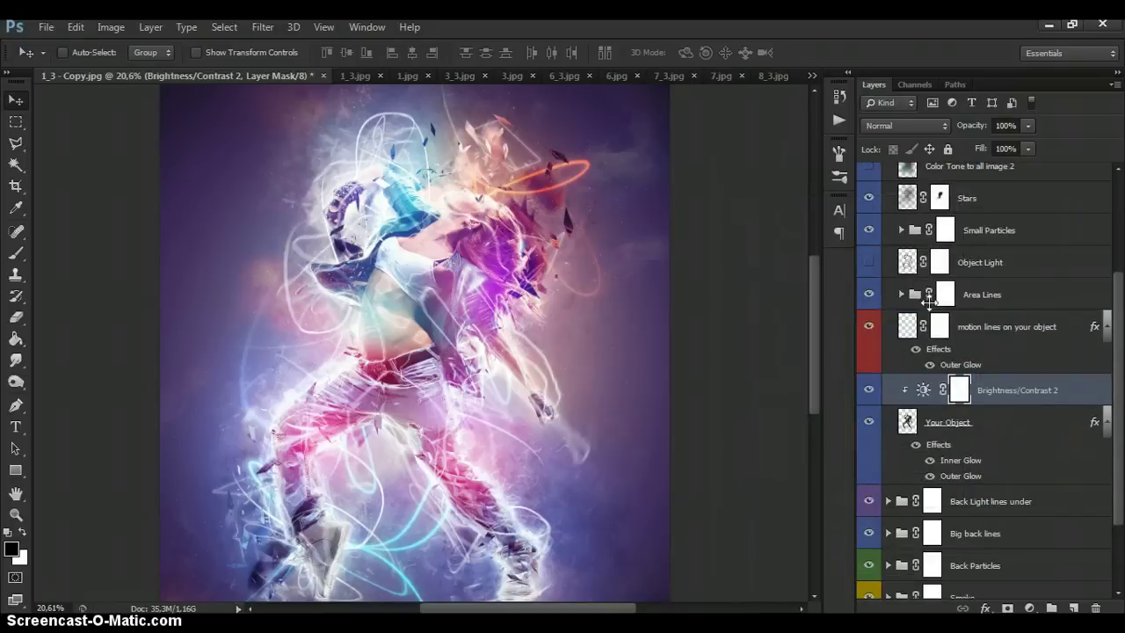
# Step: Target the layer mask of motion lines on your object after comparing it on and off
pyautogui.click(905, 325)
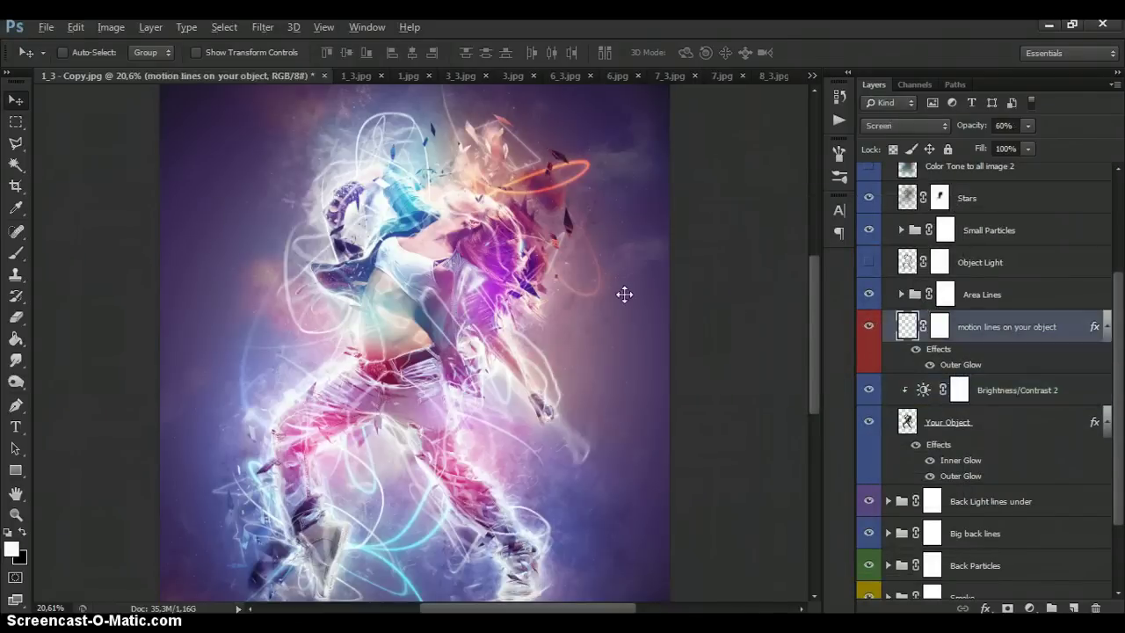
pyautogui.scroll(3, 438, 240)
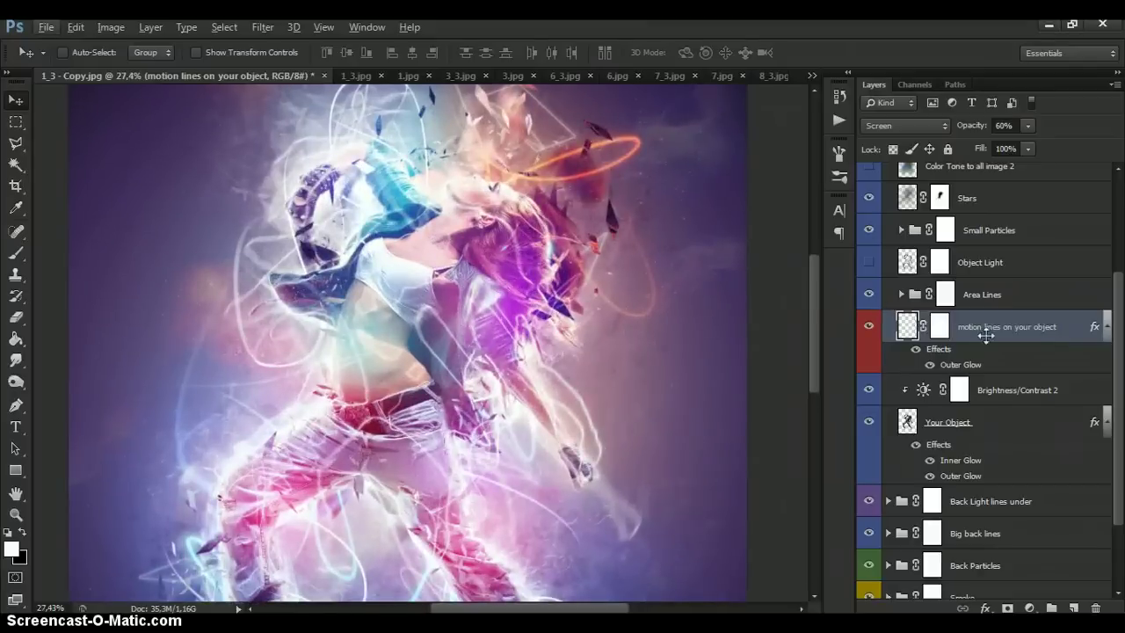
pyautogui.click(868, 326)
pyautogui.click(868, 327)
pyautogui.click(939, 325)
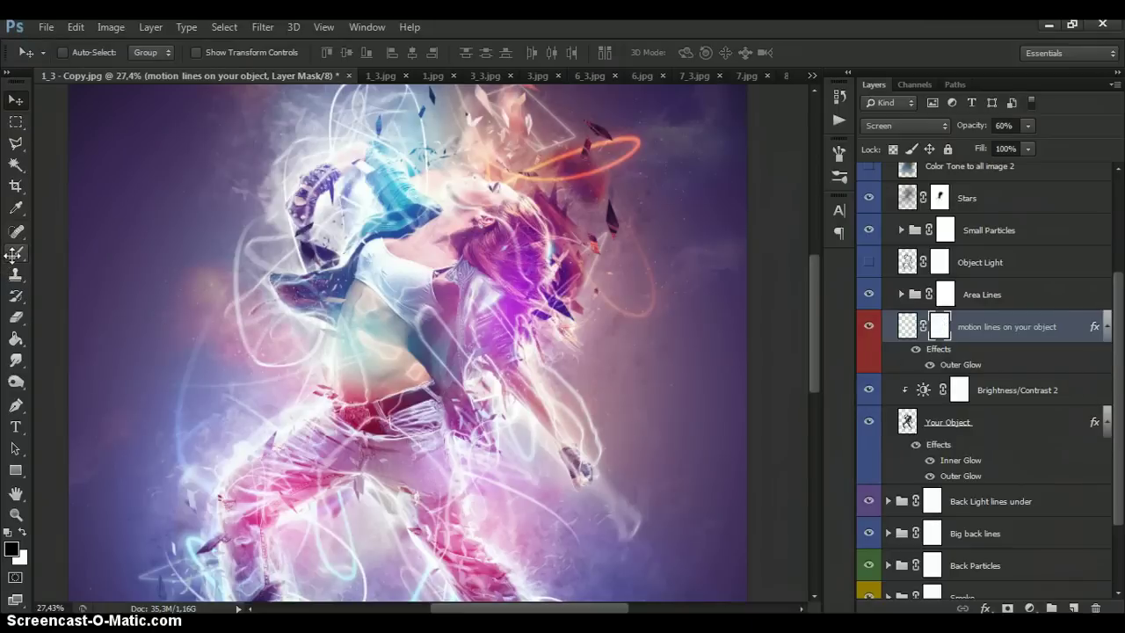
# Step: Paint black with a 178 px soft brush over the dancer's hair and shoulder
pyautogui.click(15, 254)
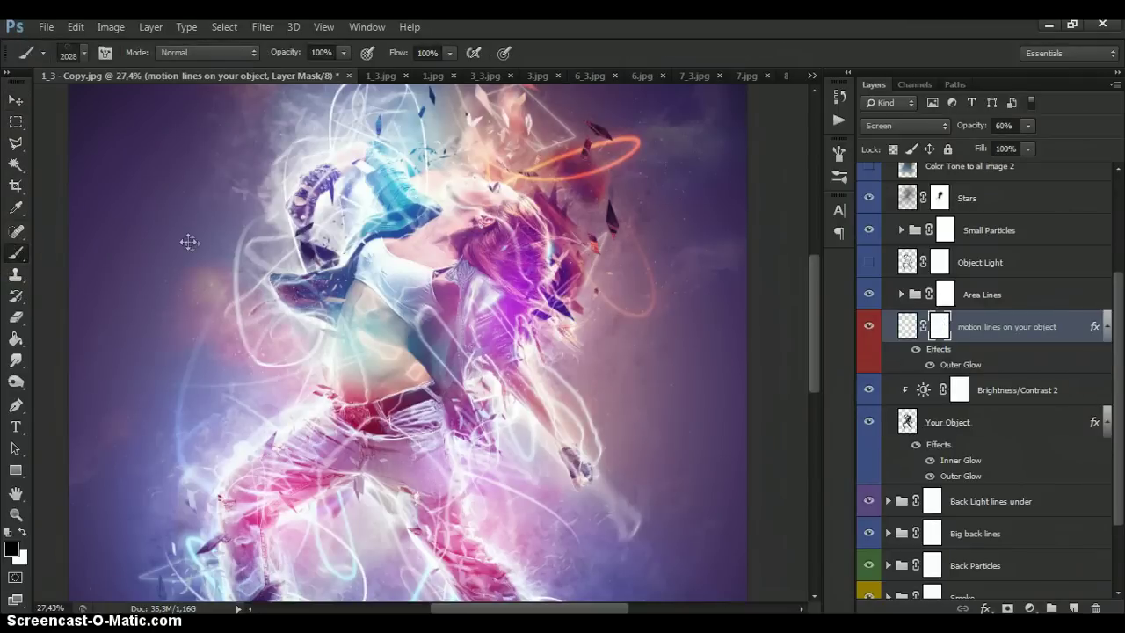
pyautogui.rightClick(497, 290)
pyautogui.moveTo(571, 356); pyautogui.dragTo(594, 367)
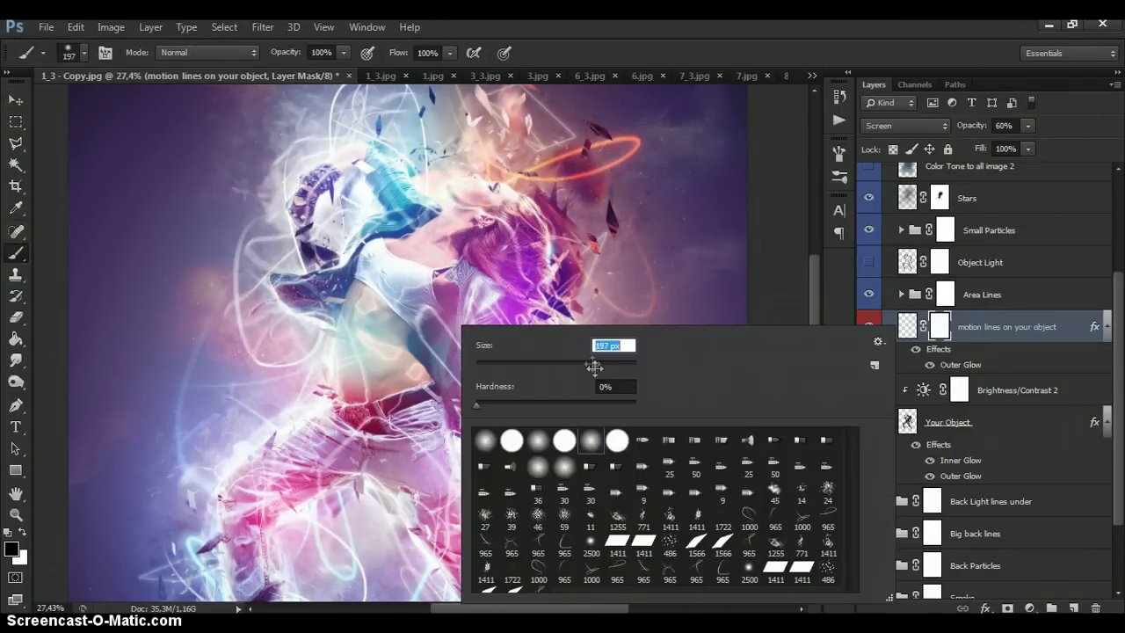
pyautogui.click(12, 546)
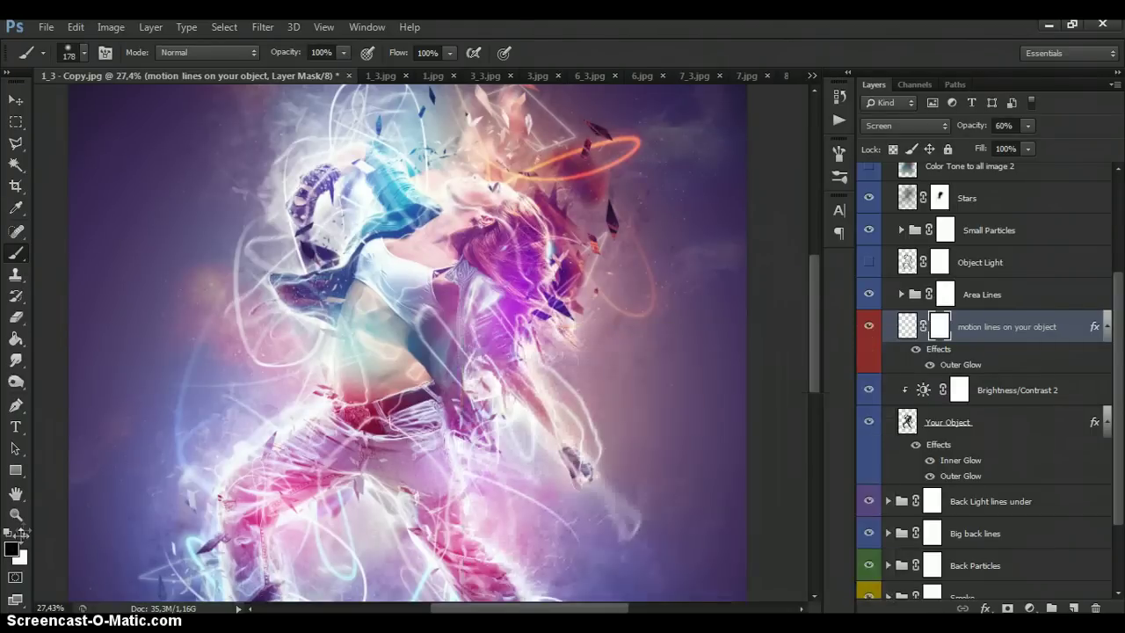
pyautogui.click(12, 548)
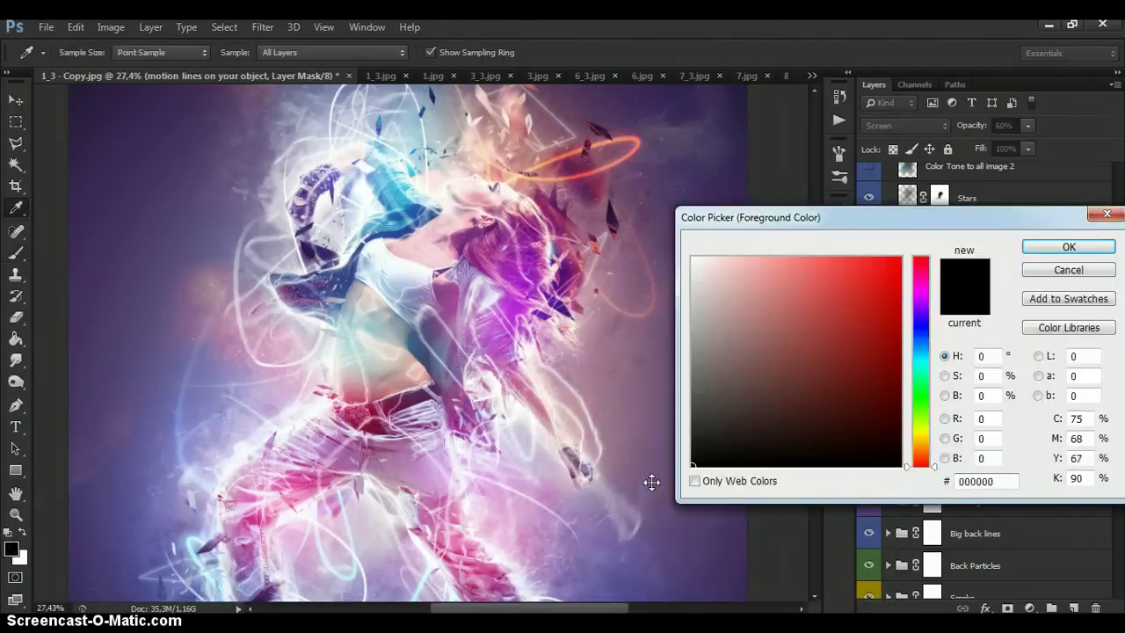
pyautogui.click(1069, 246)
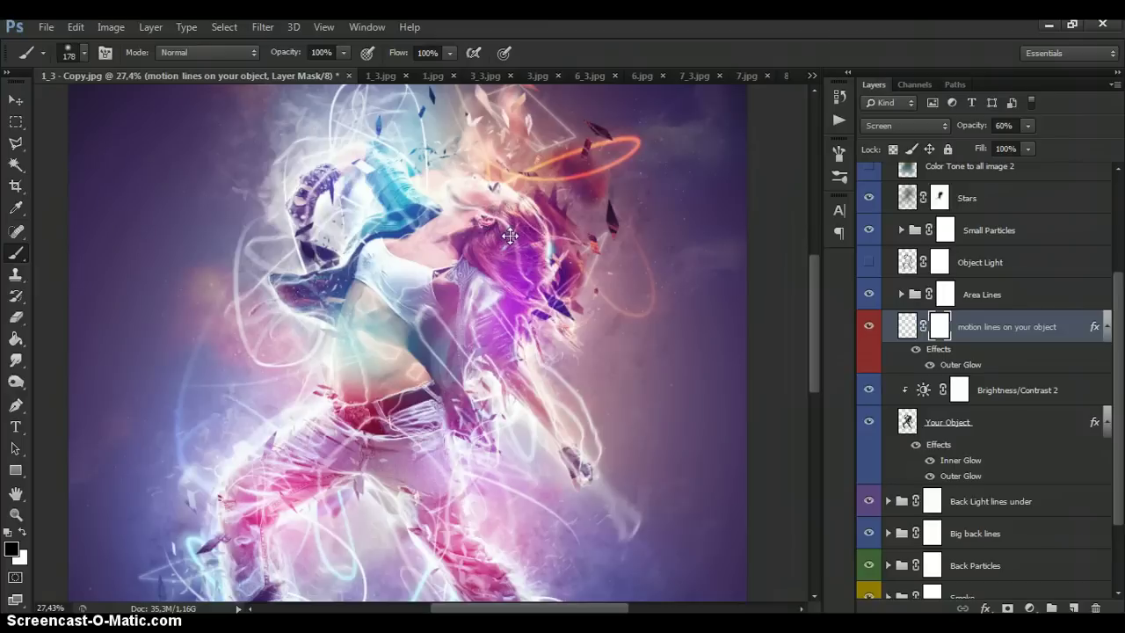
pyautogui.moveTo(510, 236)
pyautogui.mouseDown()
pyautogui.moveTo(450, 227)
pyautogui.moveTo(423, 280)
pyautogui.moveTo(400, 292)
pyautogui.moveTo(433, 263)
pyautogui.mouseUp()
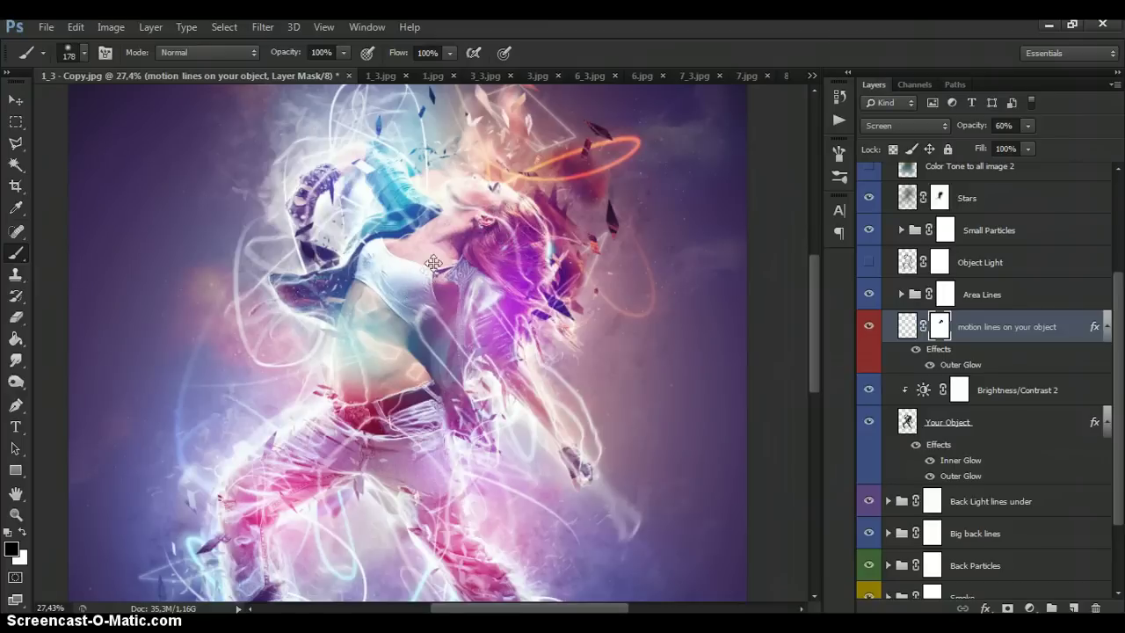